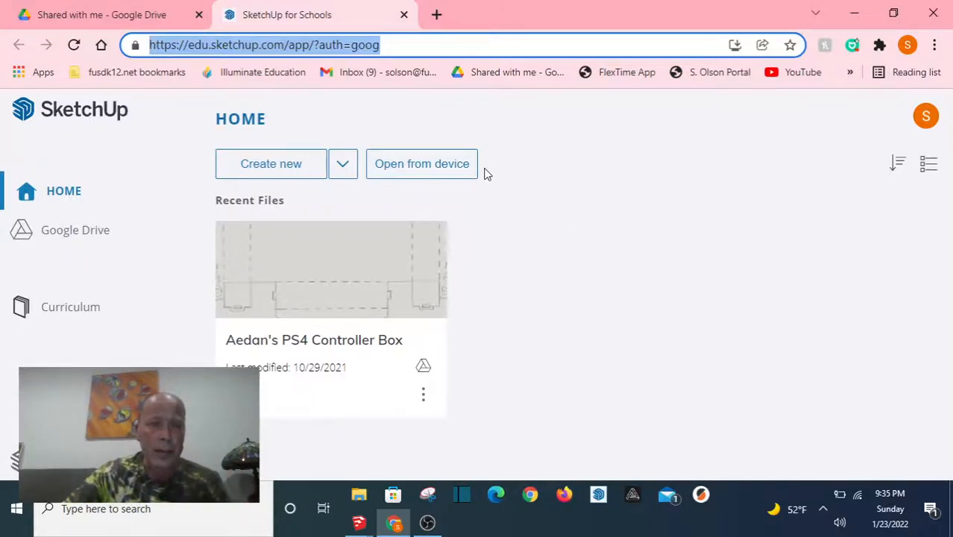
Step: Create a new model in decimal inches and delete the default standing figure
click(343, 164)
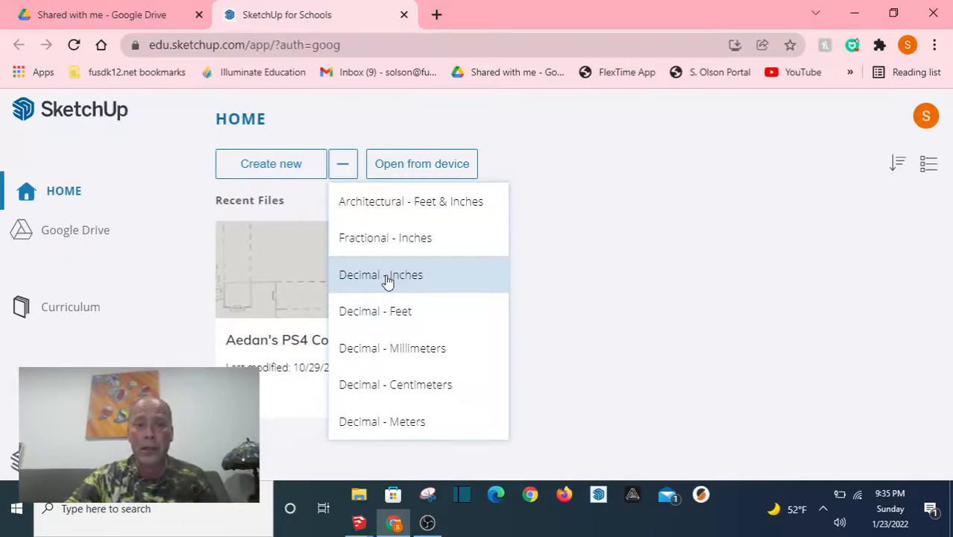
click(288, 169)
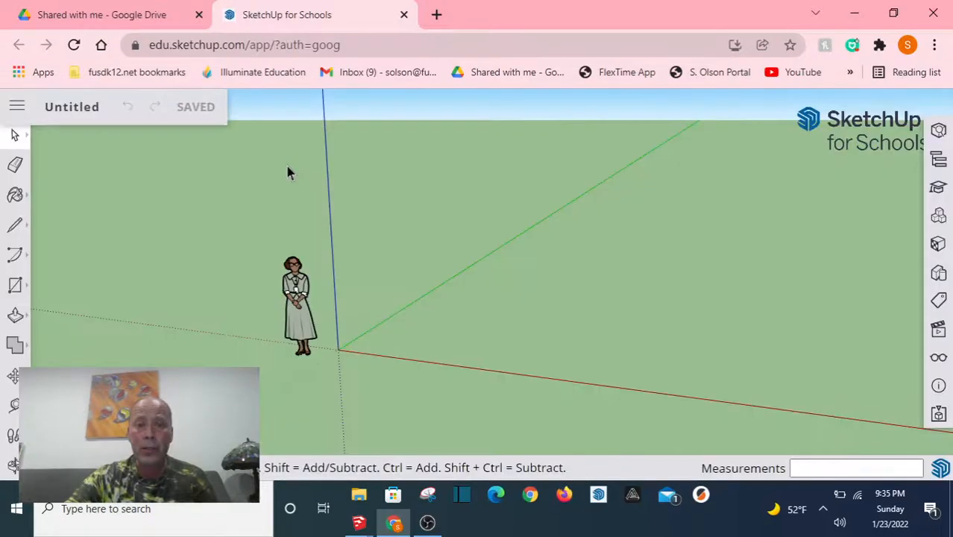
click(300, 298)
key(Delete)
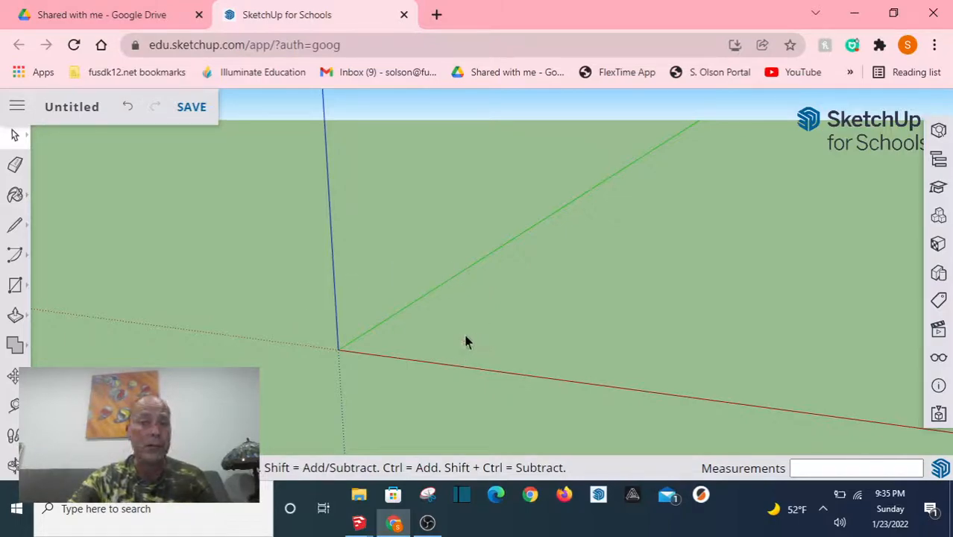
Step: Draw a 48 by 48 inch square on the ground plane beside the origin
middle_drag(334, 259, 315, 255)
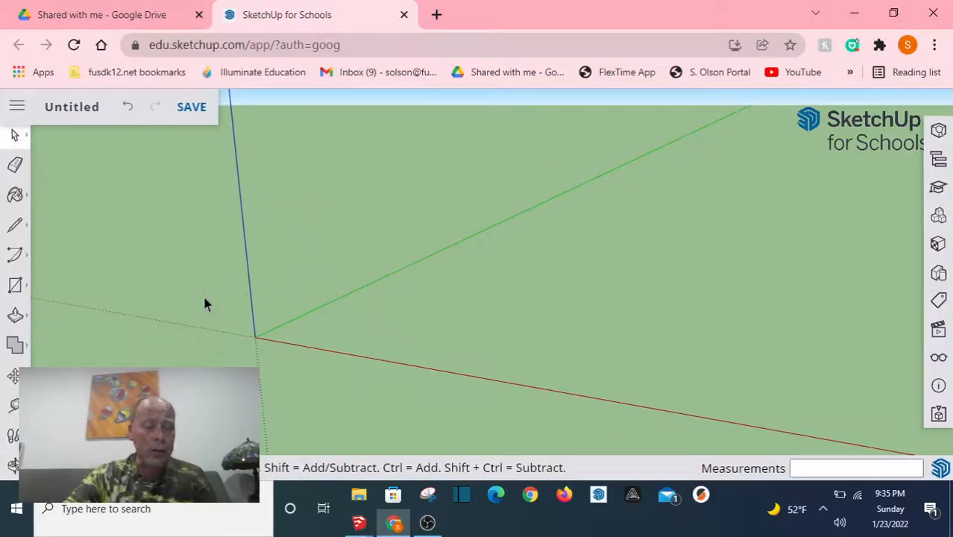
click(16, 288)
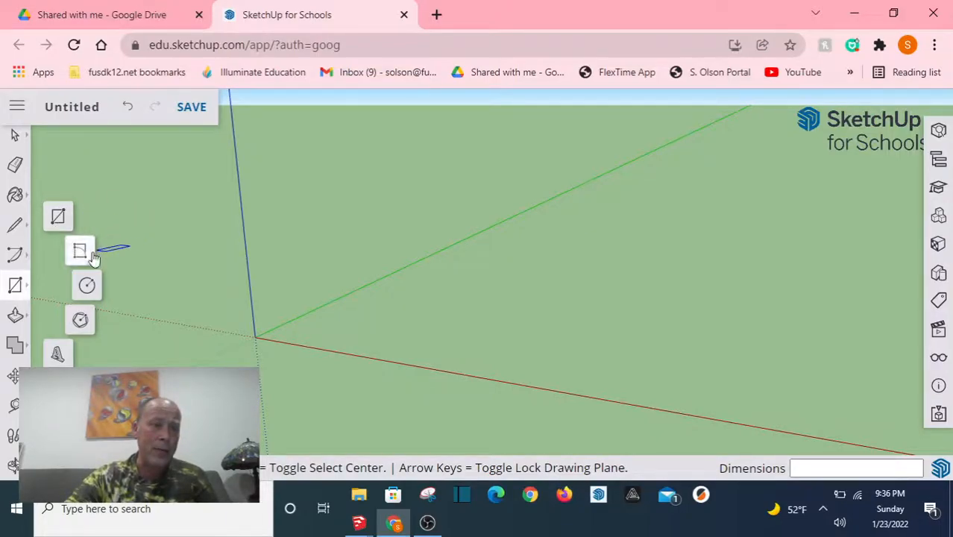
click(59, 215)
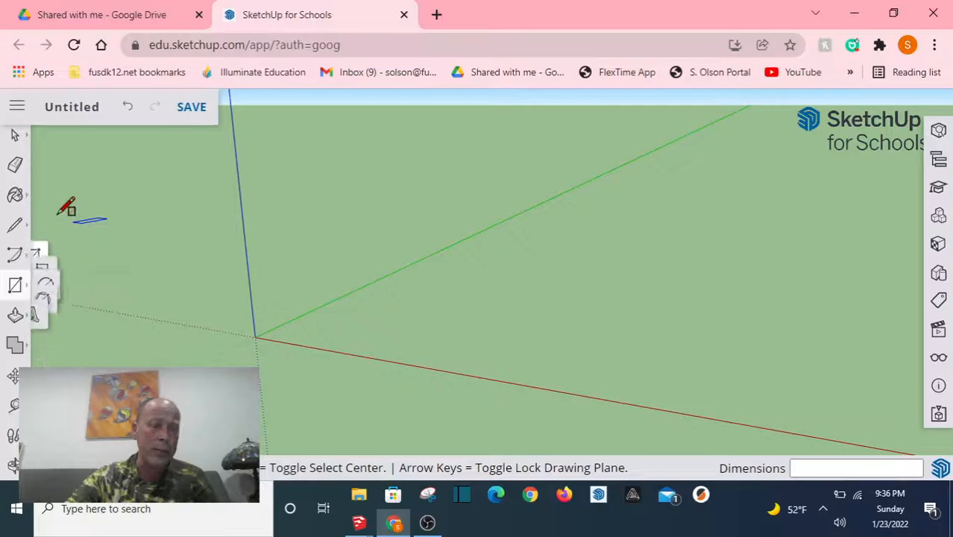
middle_drag(317, 312, 358, 282)
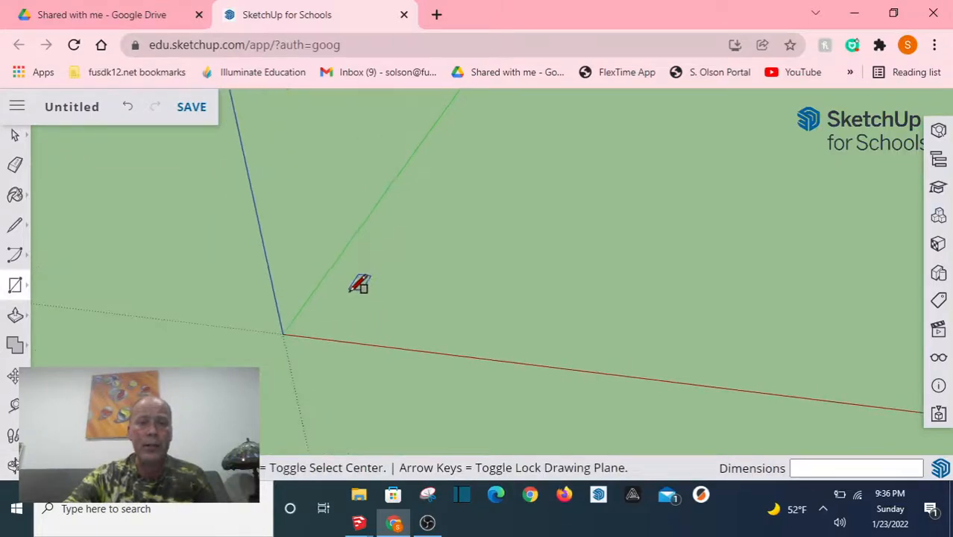
click(315, 321)
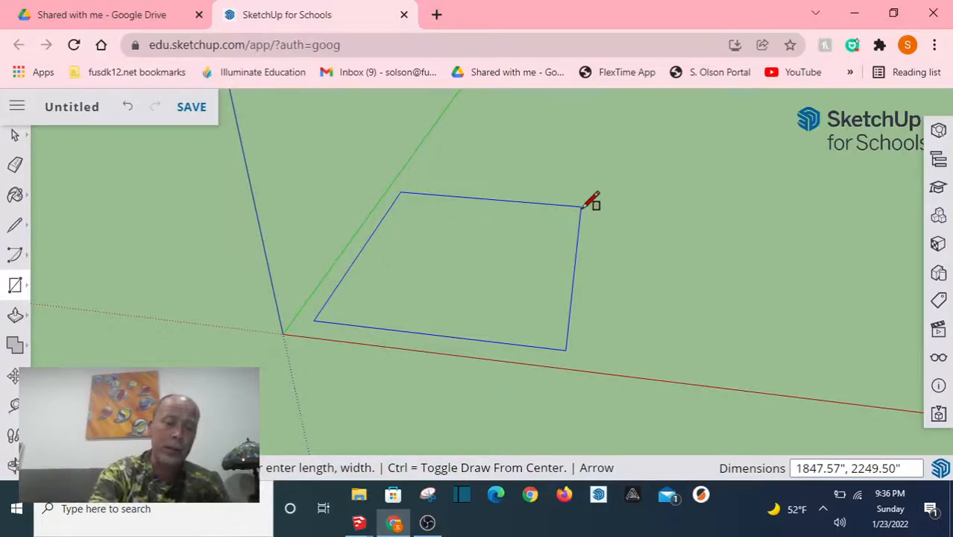
text(48,48)
key(Return)
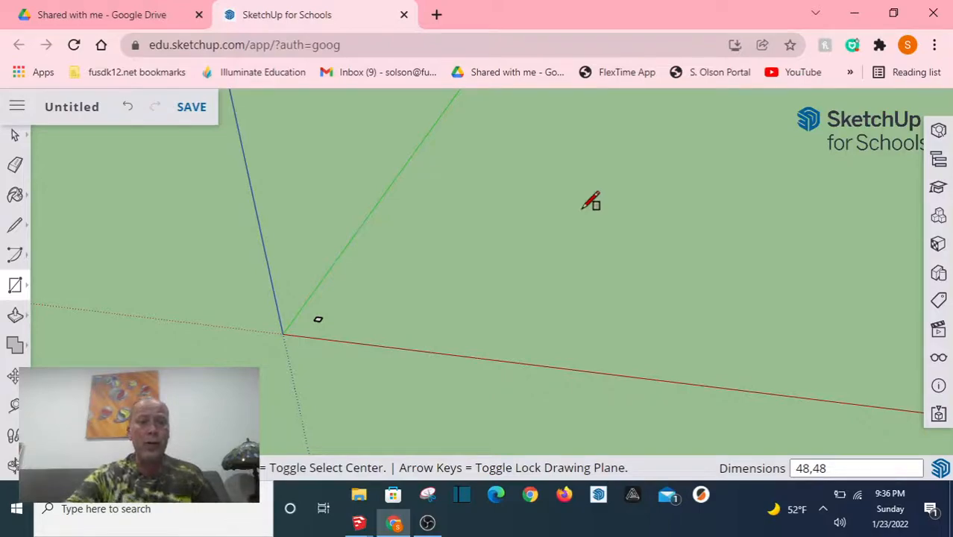
Step: Measure the square's sides from its front-left corner with Tape Measure
scroll(322, 325, up, 5)
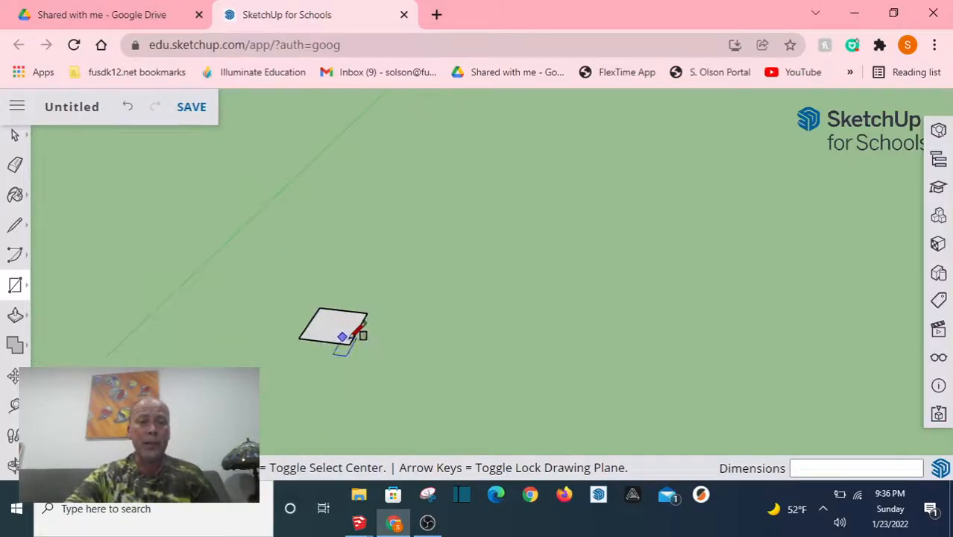
scroll(350, 332, up, 2)
scroll(335, 292, up, 2)
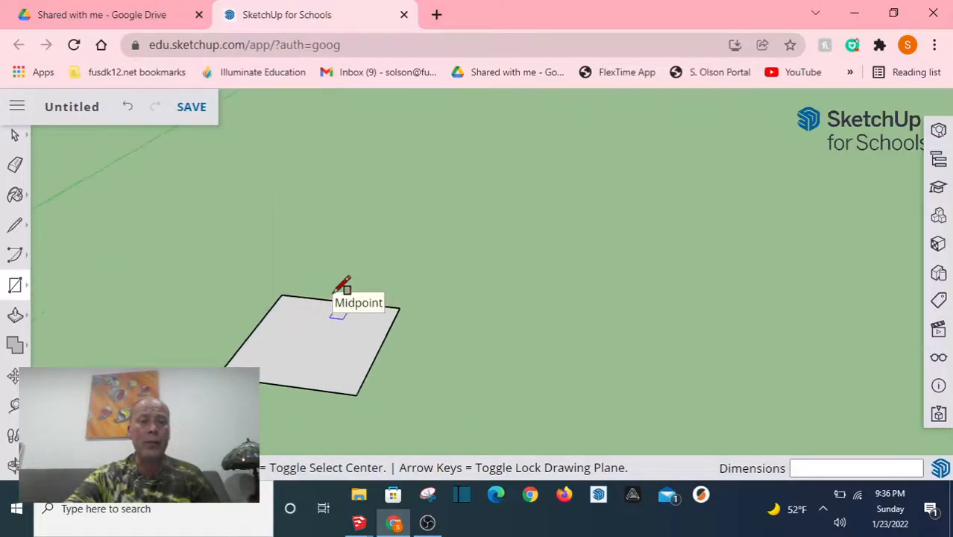
scroll(329, 302, up, 1)
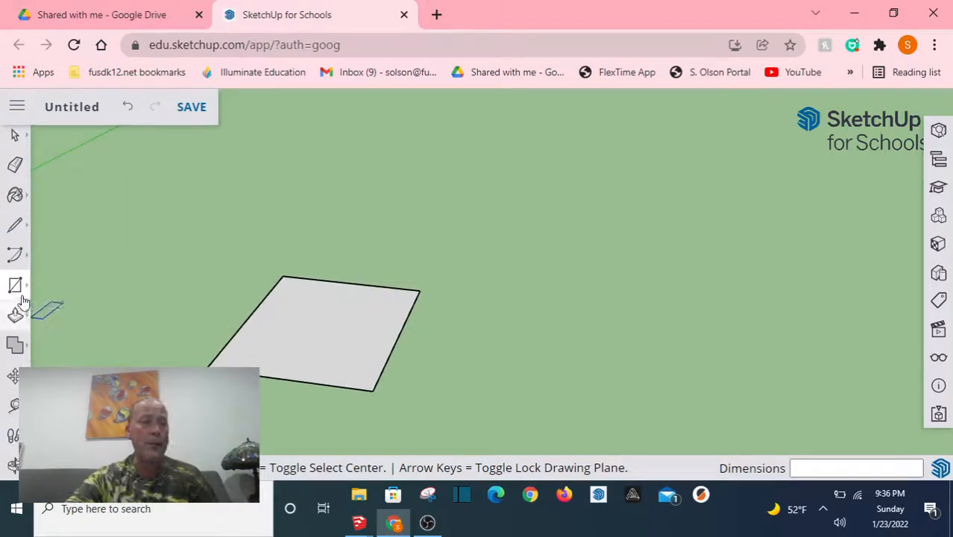
click(15, 405)
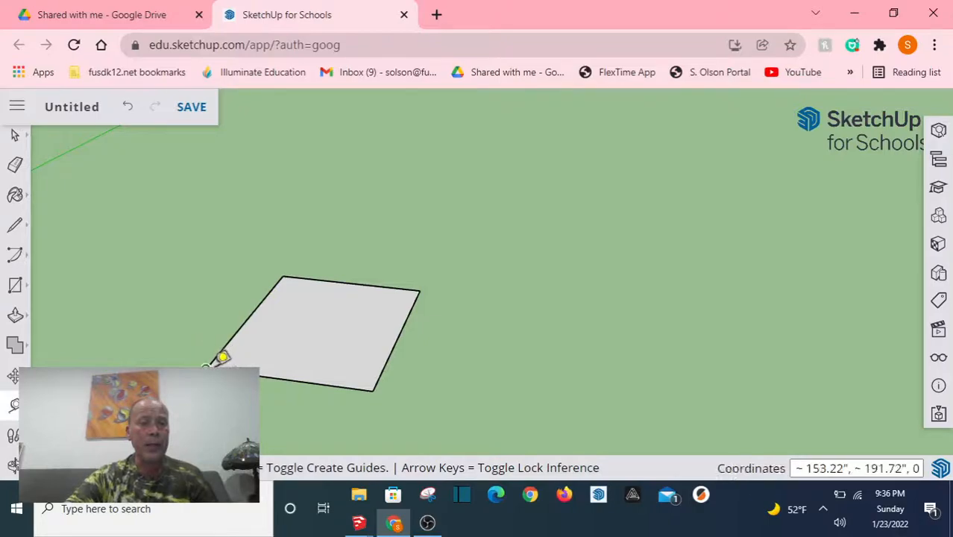
click(208, 366)
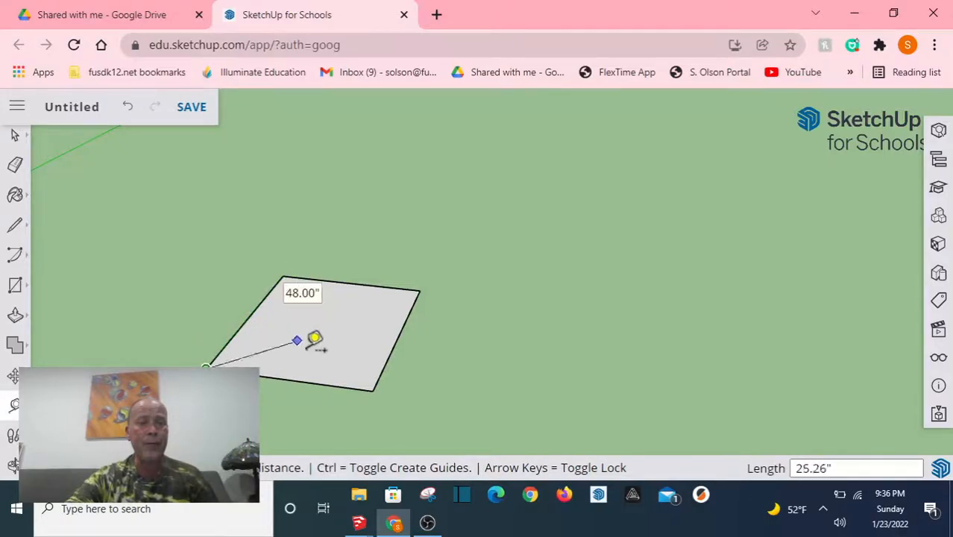
click(381, 369)
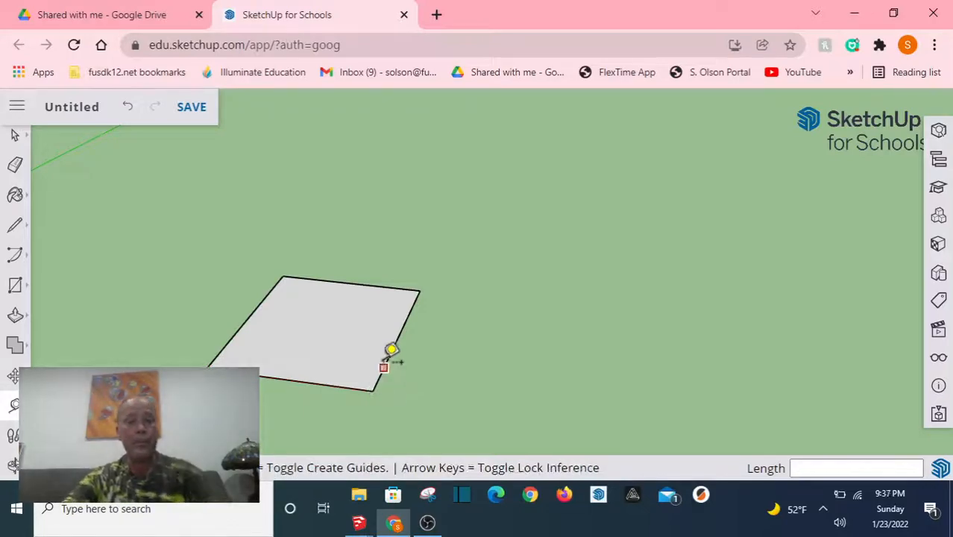
Step: Switch the model to the standard Top view so the square is seen straight from above
scroll(389, 362, down, 3)
scroll(308, 396, up, 2)
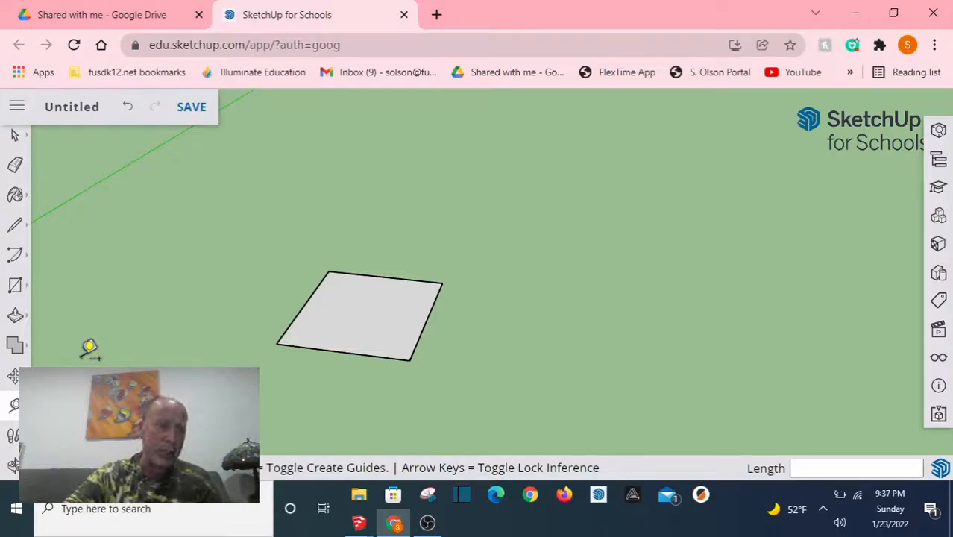
middle_drag(264, 304, 323, 337)
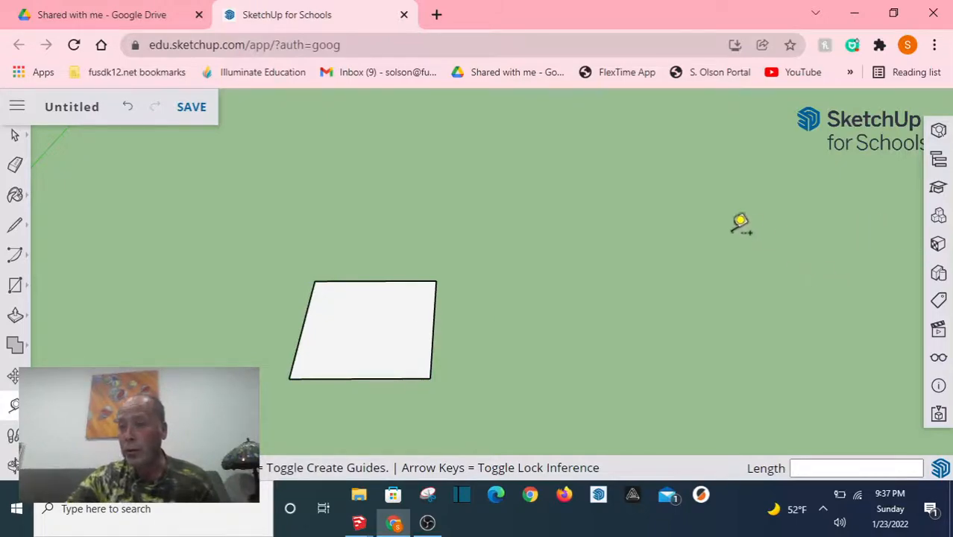
click(938, 333)
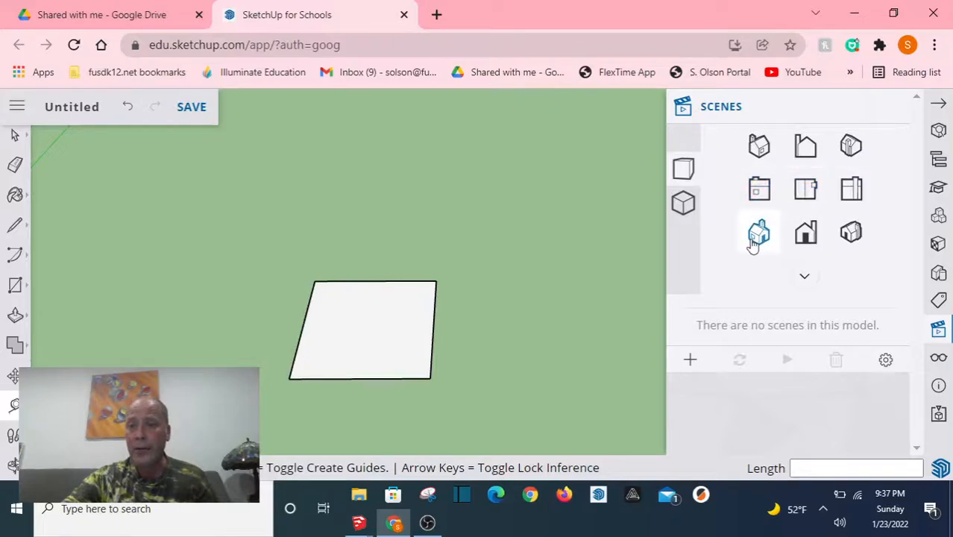
click(806, 195)
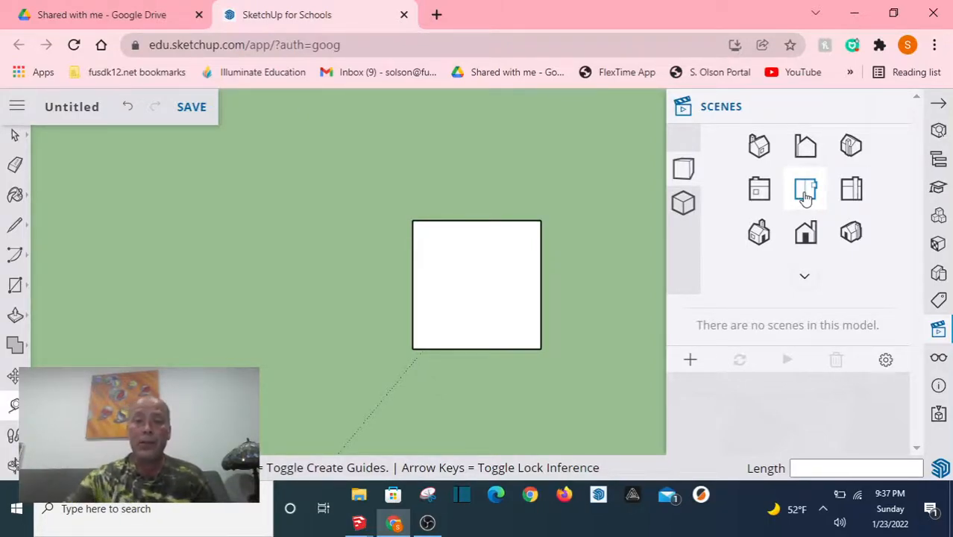
click(937, 104)
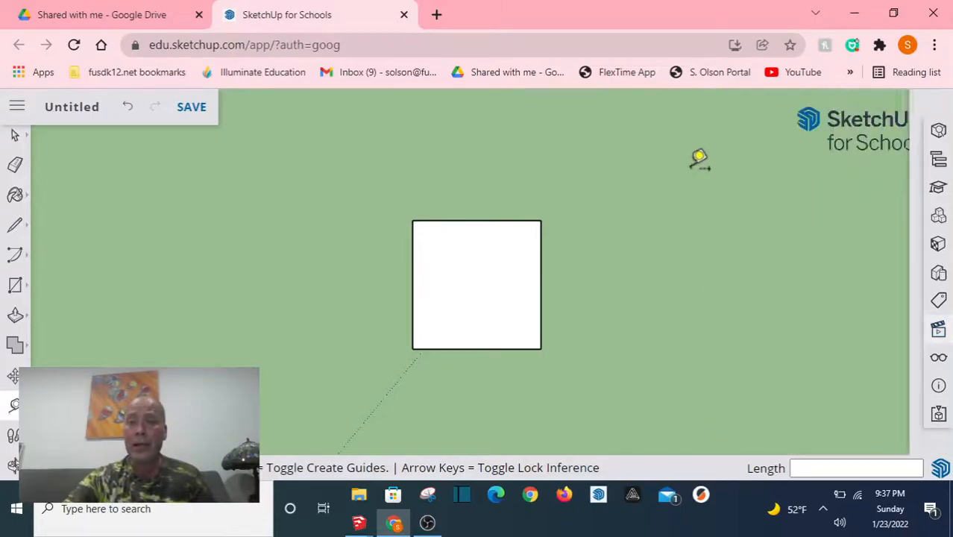
Step: Place Tape Measure guides 4 inches inside the square's left and top edges
scroll(522, 257, up, 3)
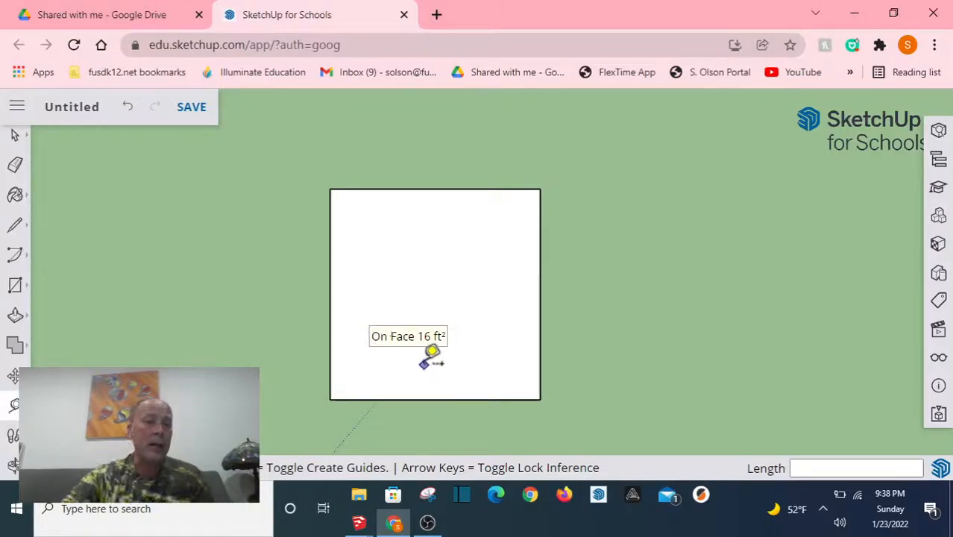
scroll(425, 364, up, 1)
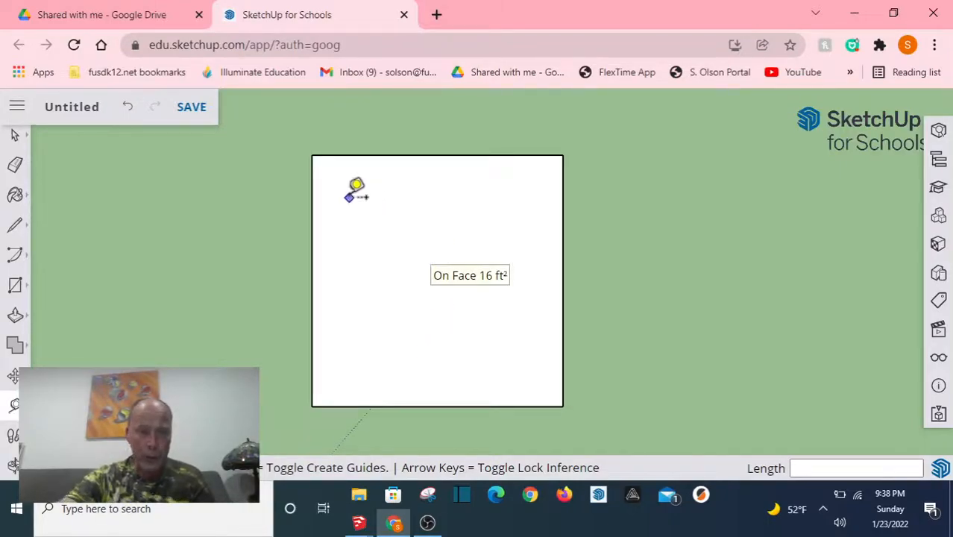
click(312, 208)
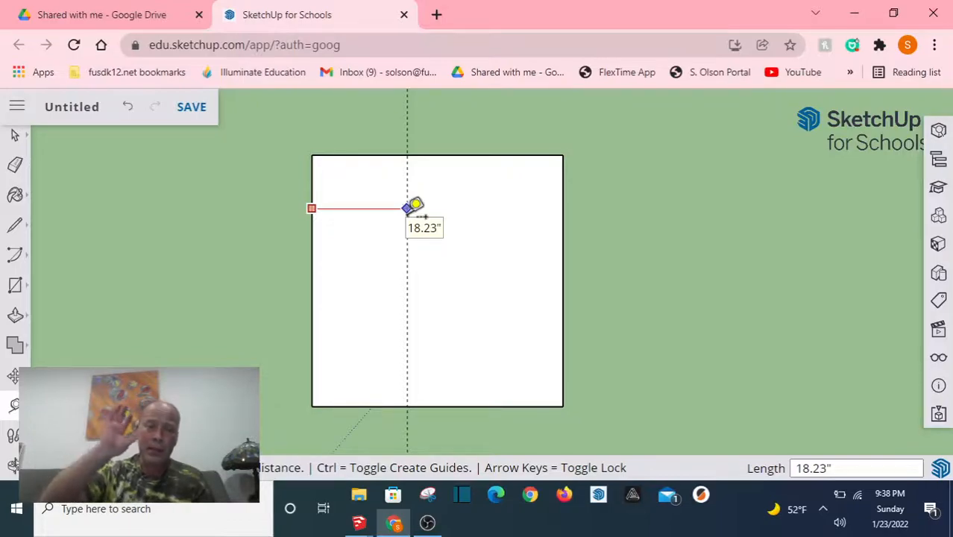
text(4)
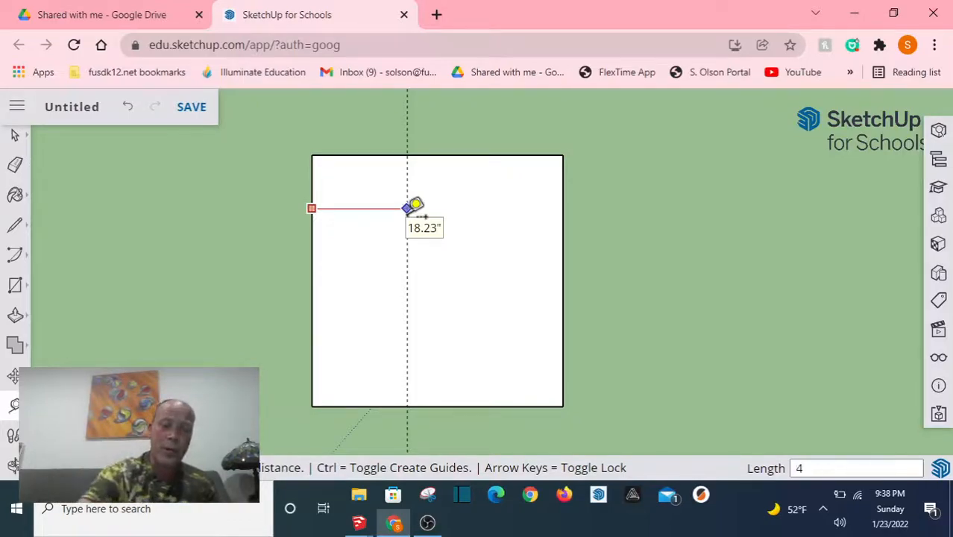
key(Return)
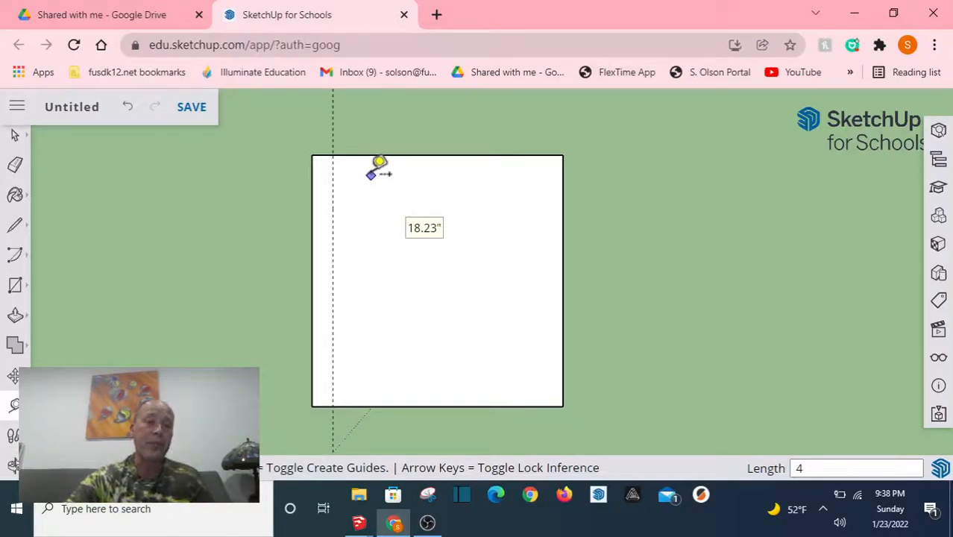
click(356, 154)
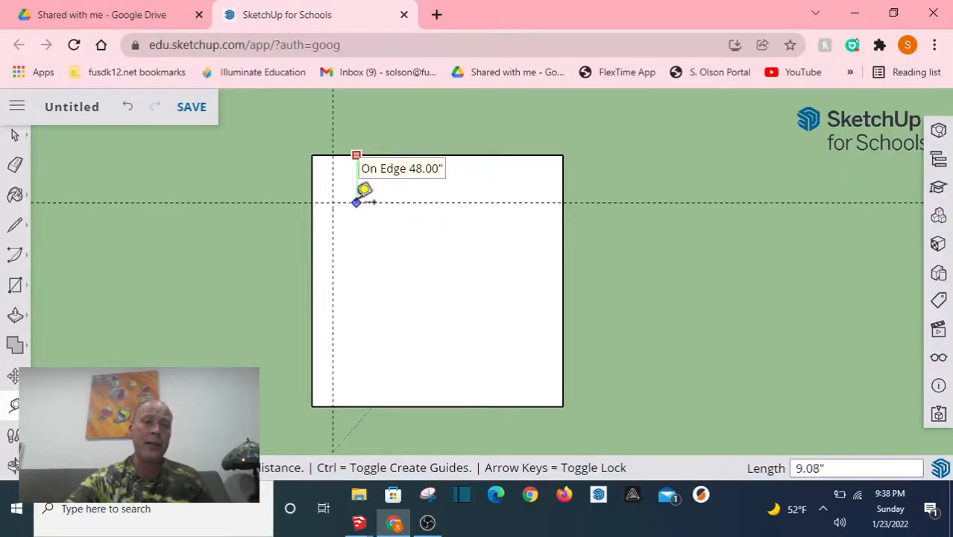
text(4)
key(Return)
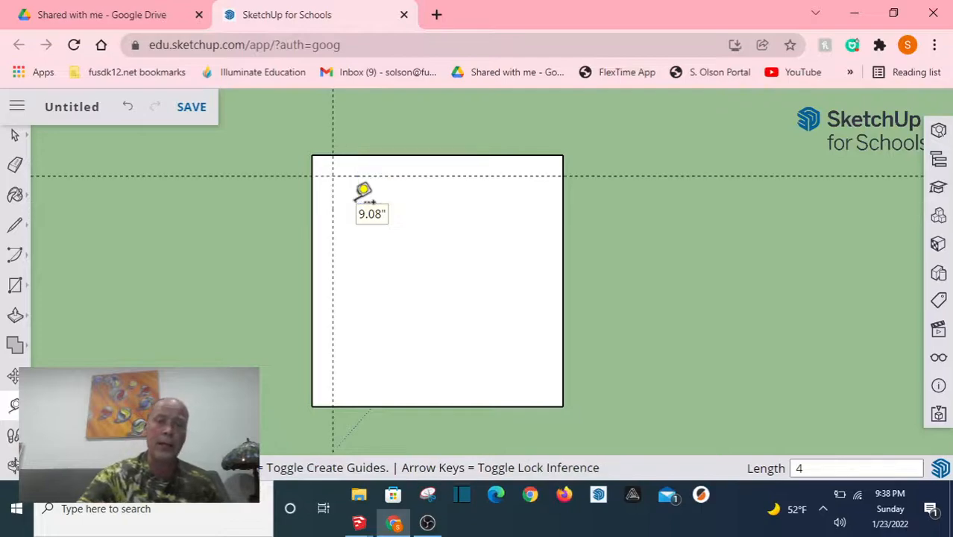
Step: Place Tape Measure guides 4 inches inside the square's right and bottom edges
click(563, 201)
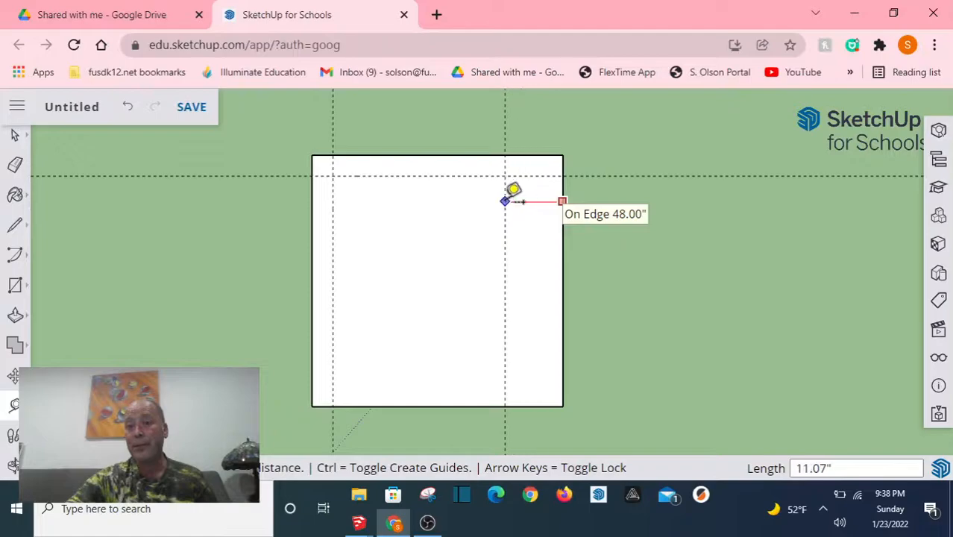
key(Return)
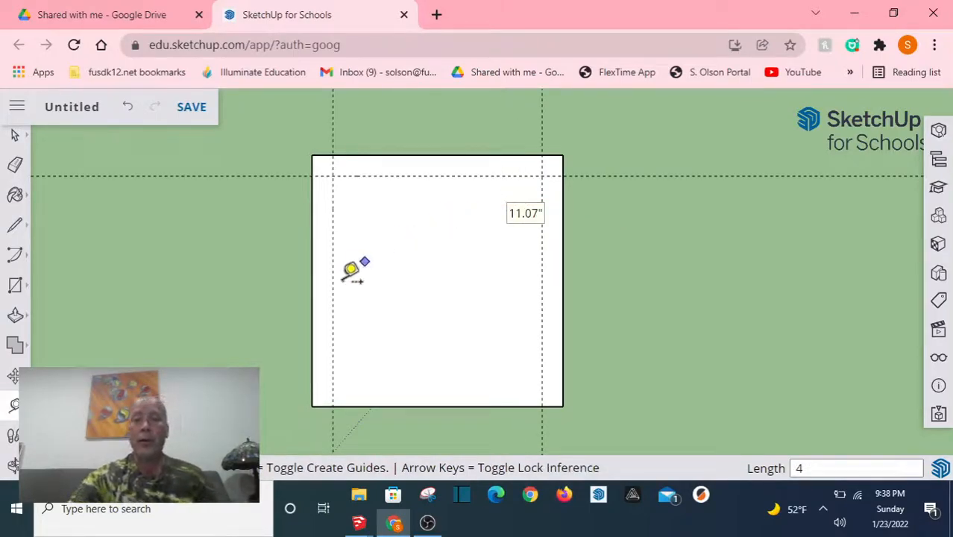
click(359, 406)
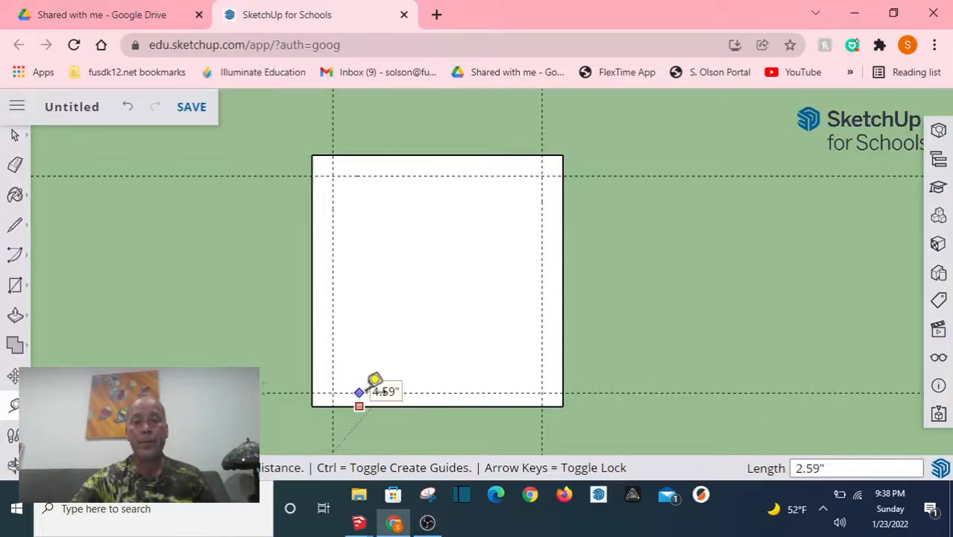
text(4)
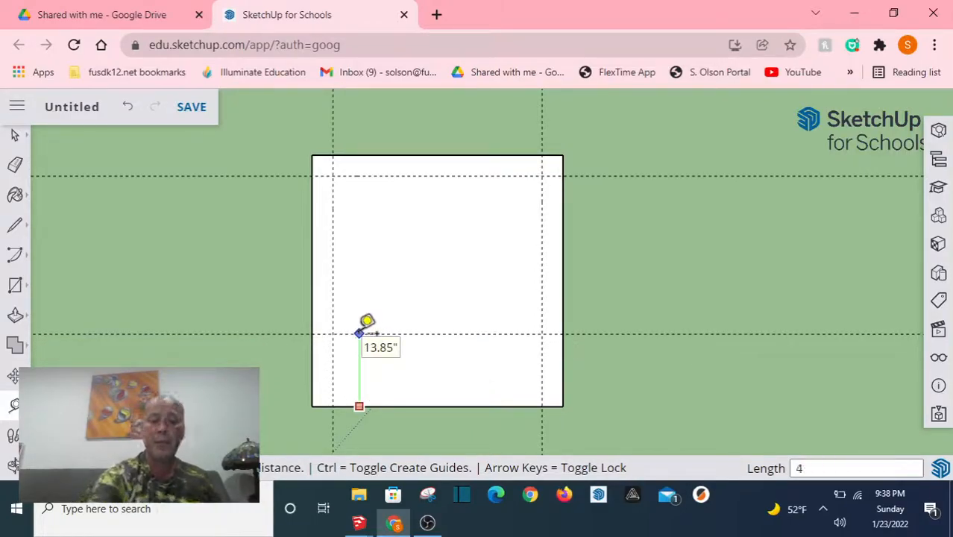
key(Return)
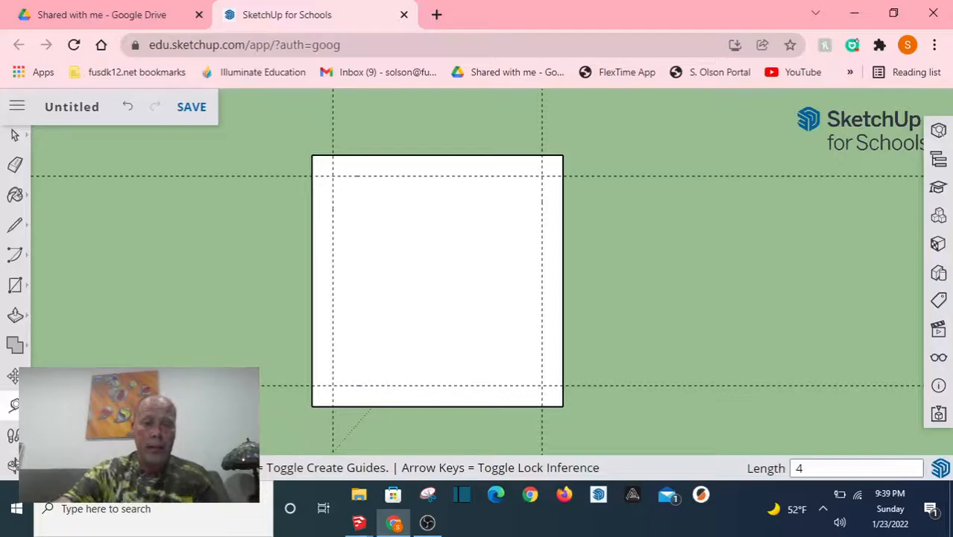
Step: Measure the distance from the midpoint of the square's left edge to the adjacent guide
click(311, 280)
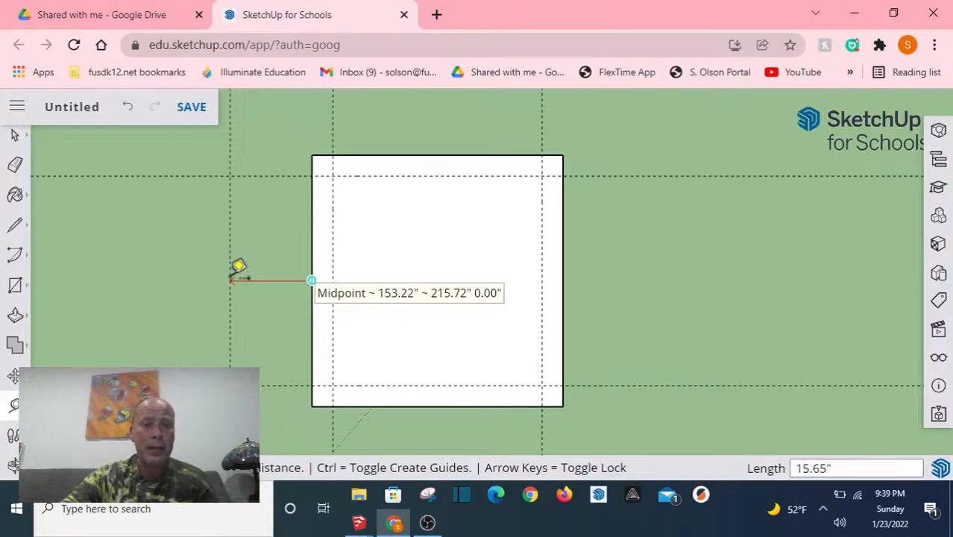
click(333, 279)
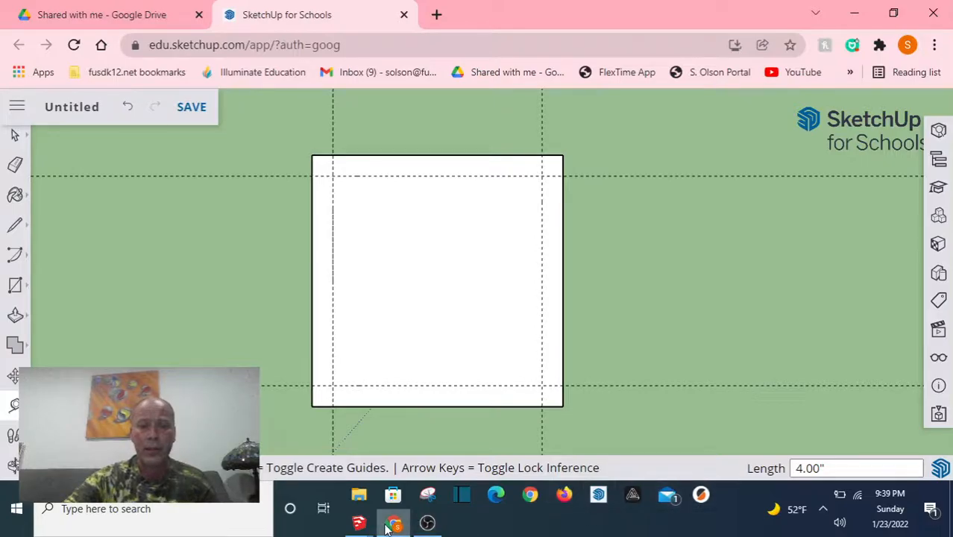
Step: Switch to SketchUp Make 2017 and draw a 48 by 48 inch square to the right of the green axis
mouse_move(359, 522)
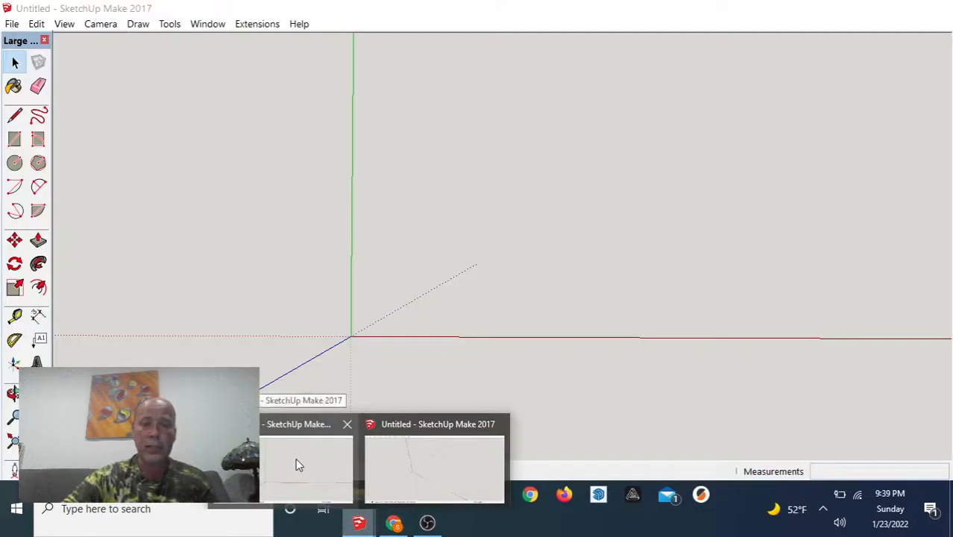
click(295, 458)
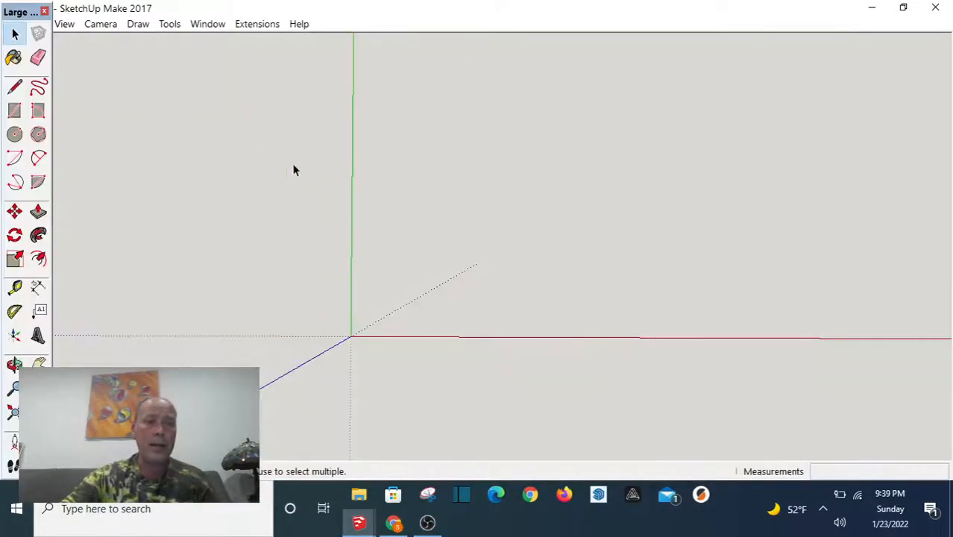
click(14, 111)
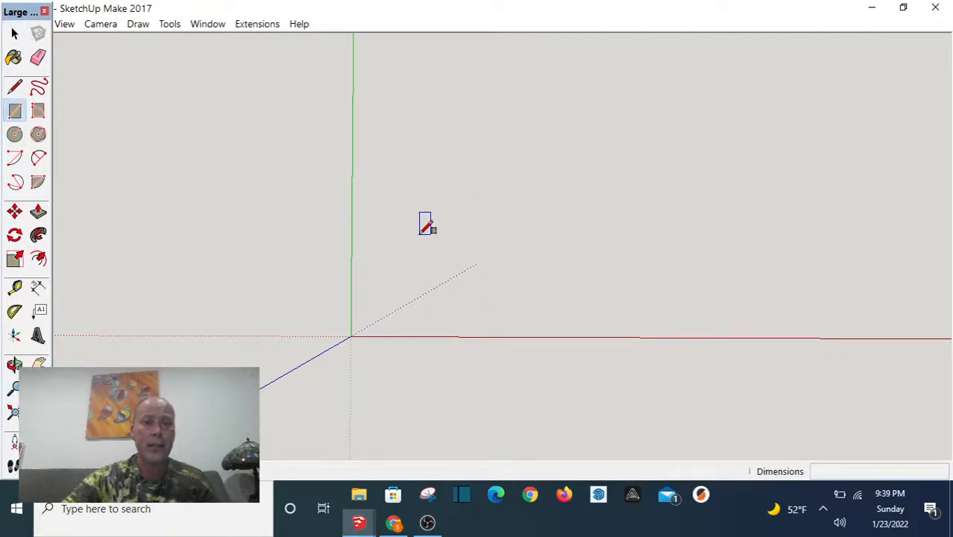
click(399, 152)
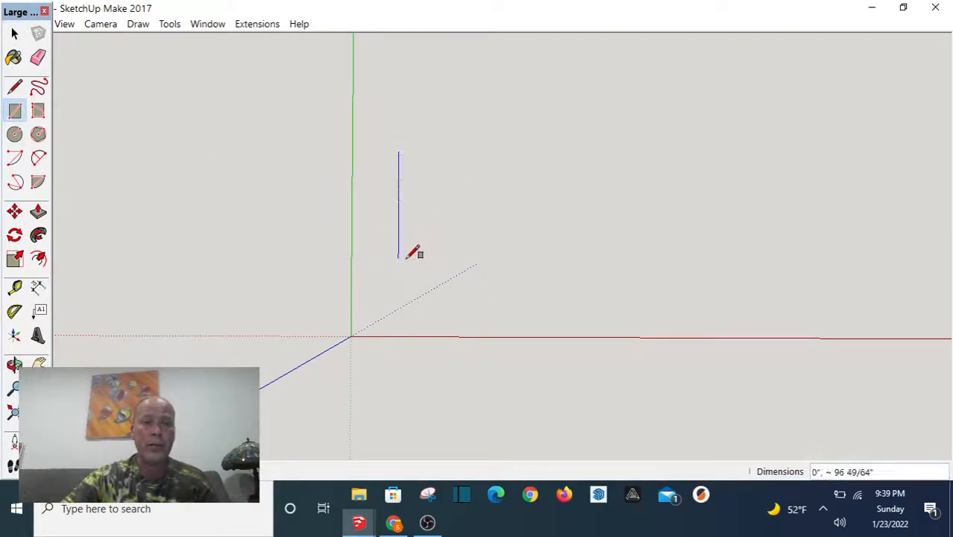
click(548, 282)
text(48,48)
key(Return)
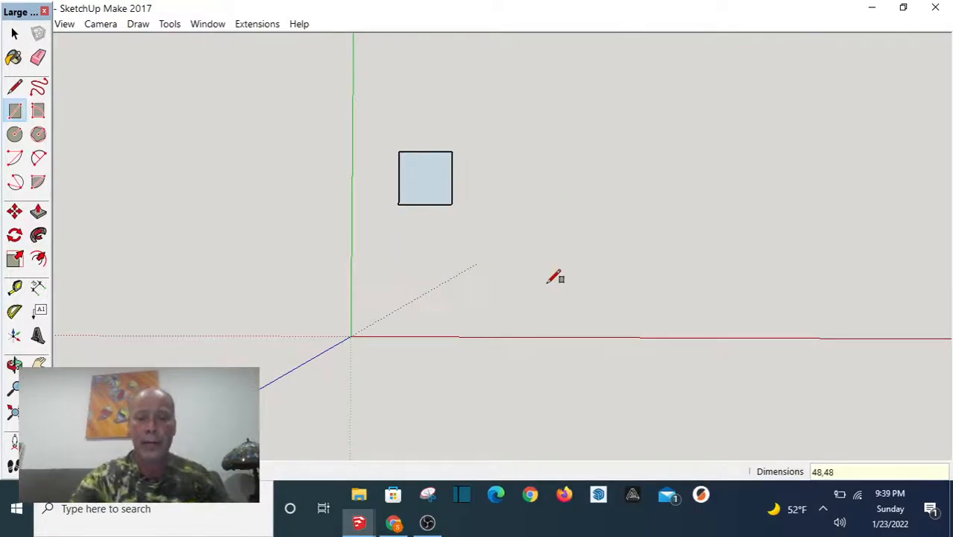
Step: Place Tape Measure guides 4 inches inside the left and top edges of the 48-inch square
click(15, 110)
scroll(418, 149, up, 6)
scroll(371, 168, up, 1)
click(15, 287)
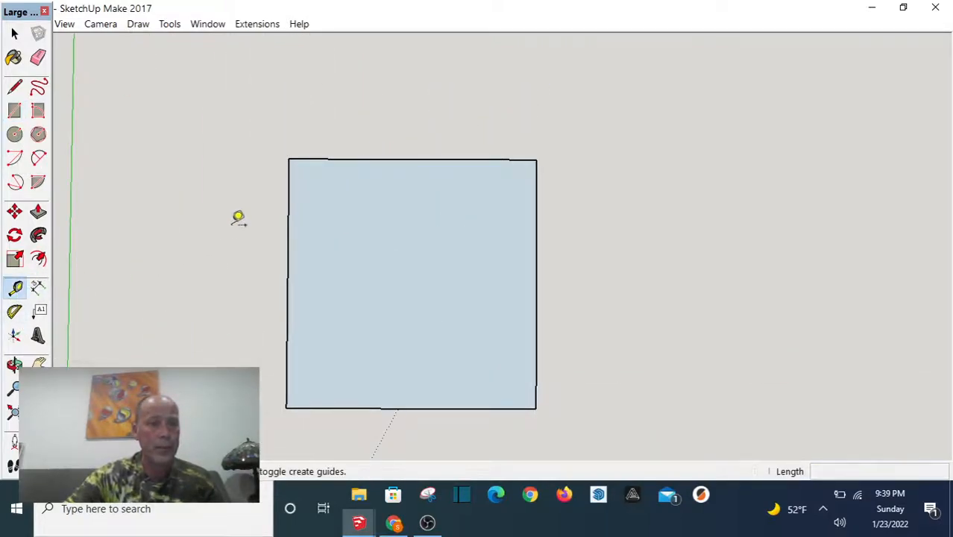
click(288, 214)
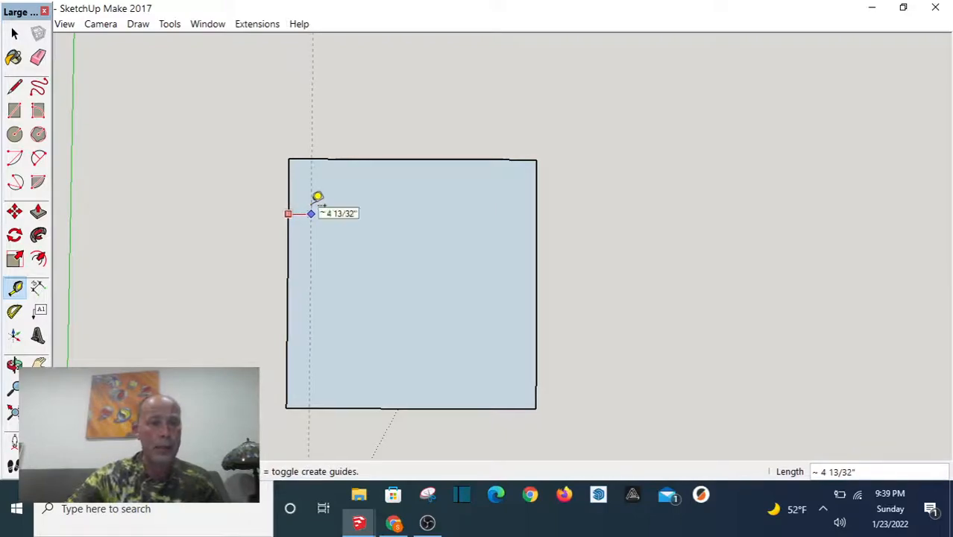
key(Return)
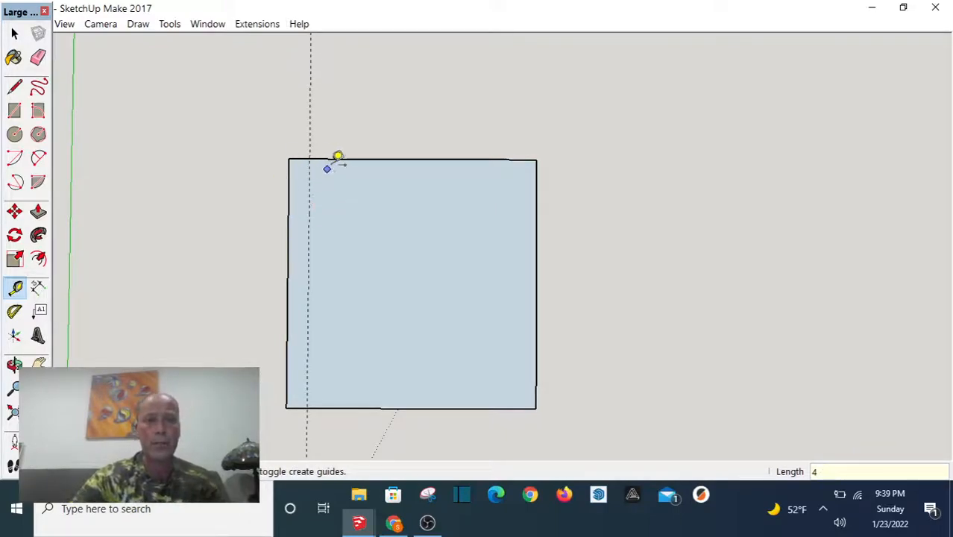
click(356, 158)
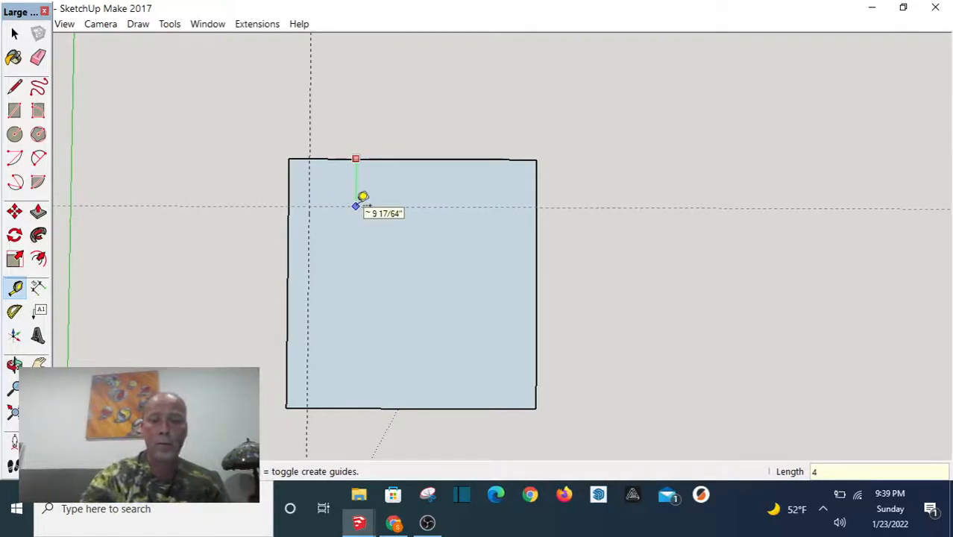
text(4)
key(Return)
Step: Place Tape Measure guides 4 inches inside the right and bottom edges of the 48-inch square
click(535, 216)
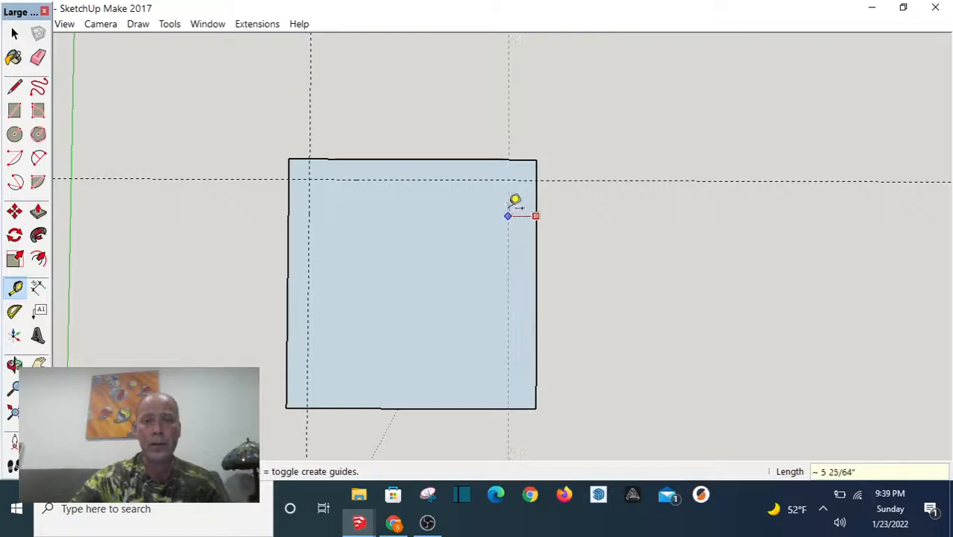
text(4)
key(Return)
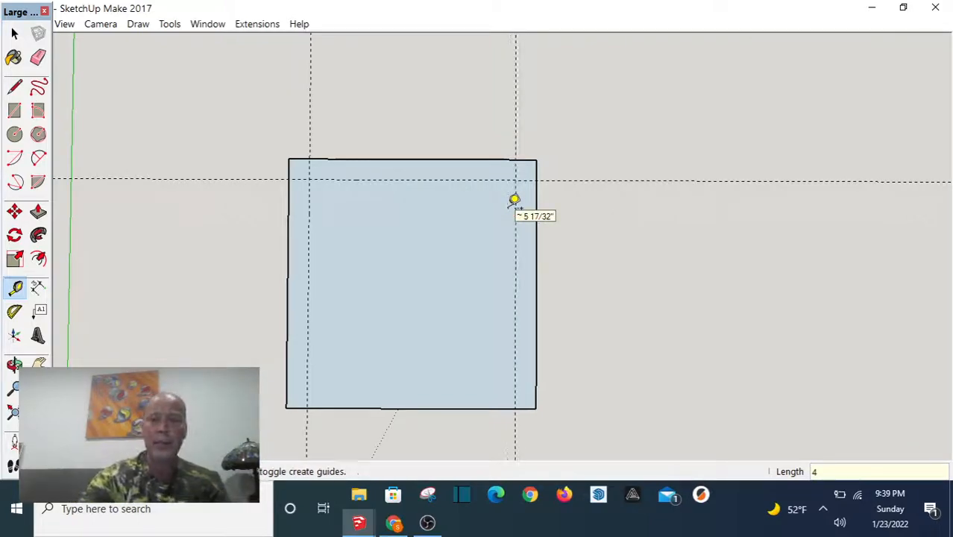
click(330, 407)
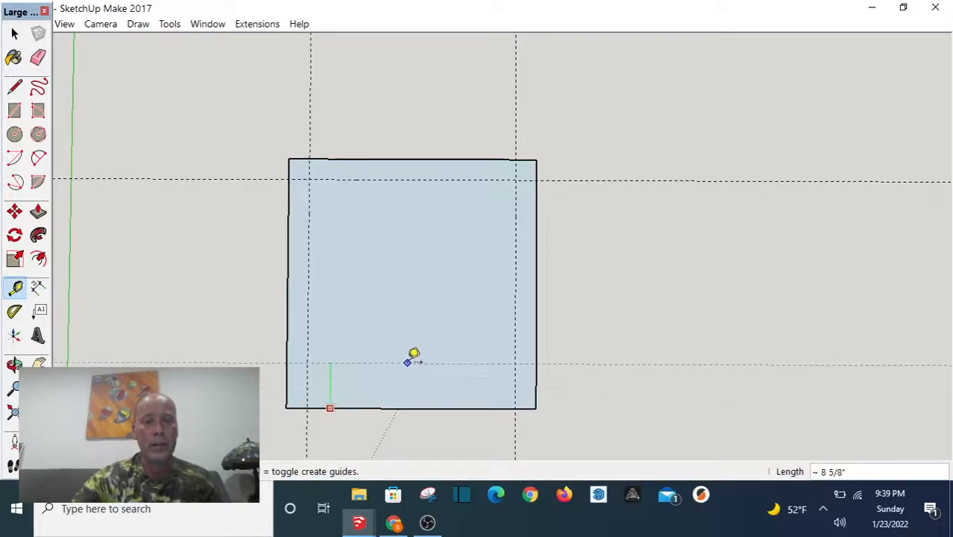
key(Return)
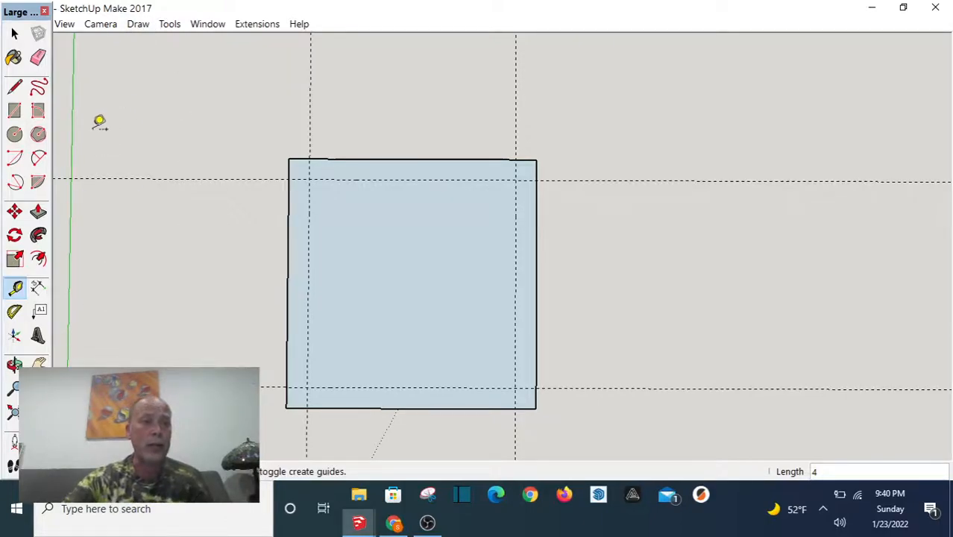
Step: Switch back to SketchUp for Schools and draw a 20 by 20 inch square inward from the lower-left guide intersection
click(394, 523)
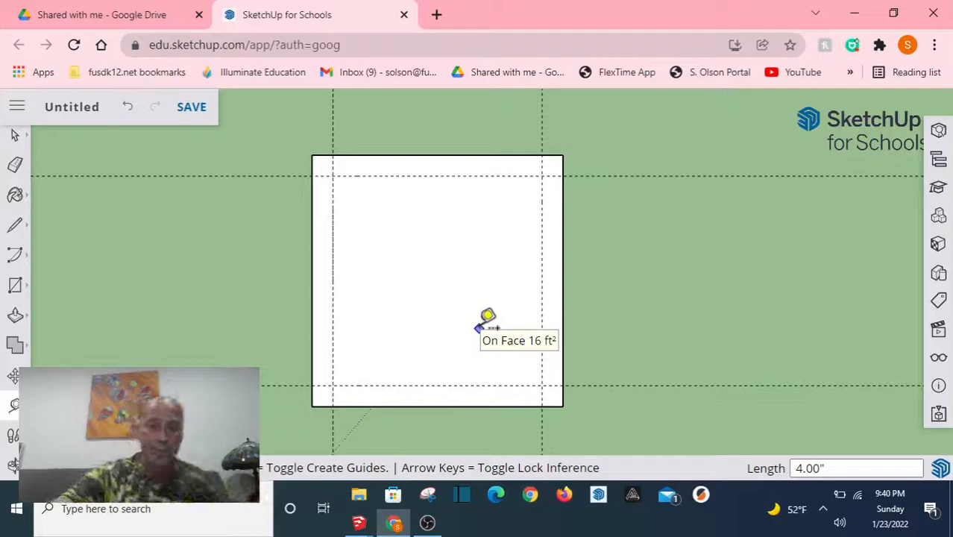
click(17, 288)
click(58, 214)
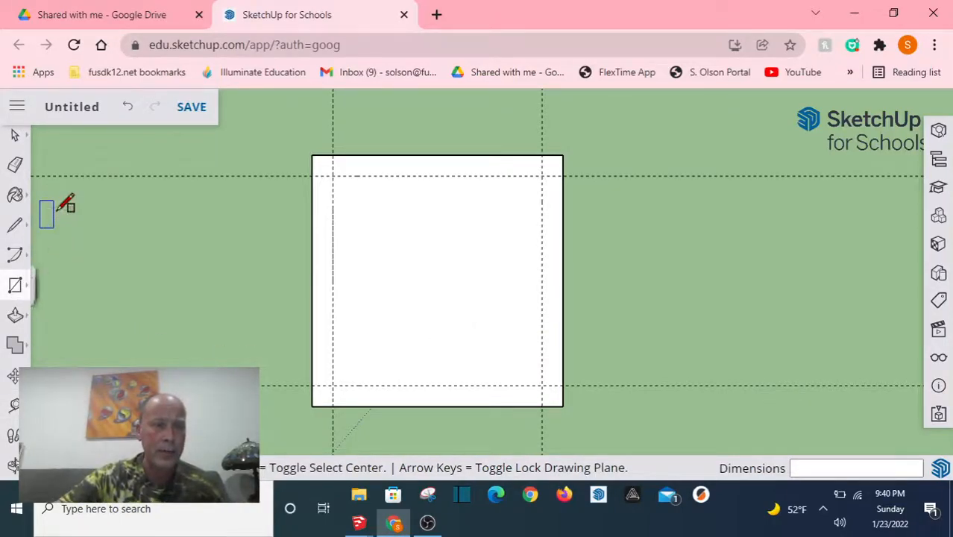
click(333, 384)
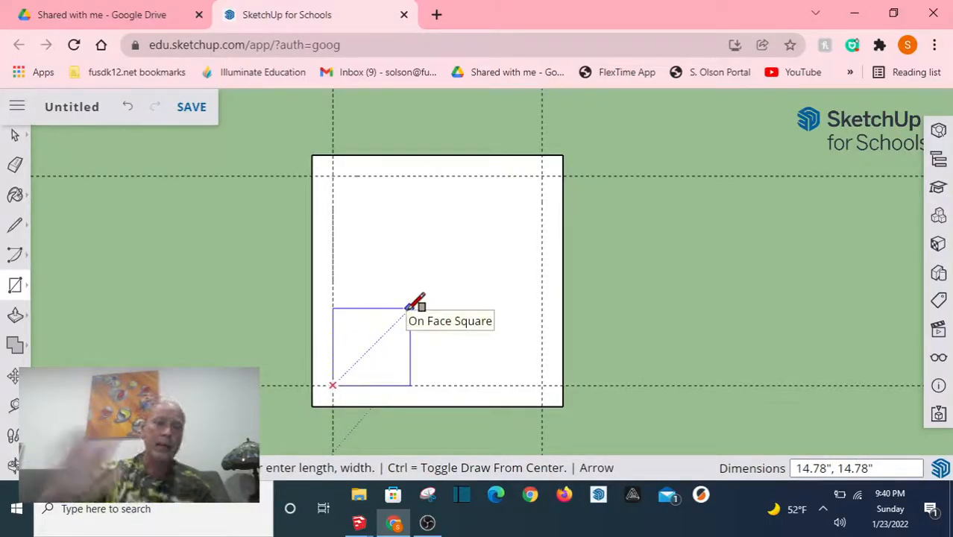
text(20,)
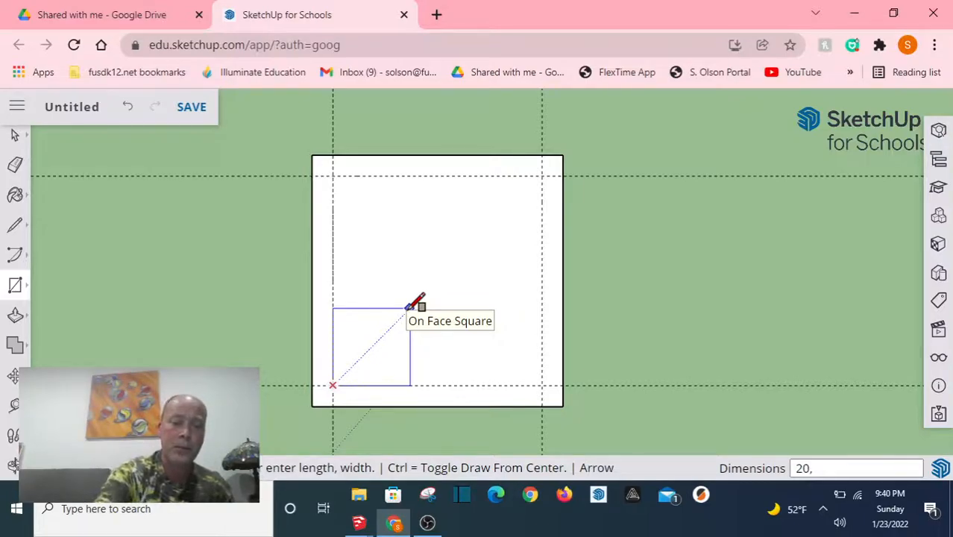
text(20)
key(Return)
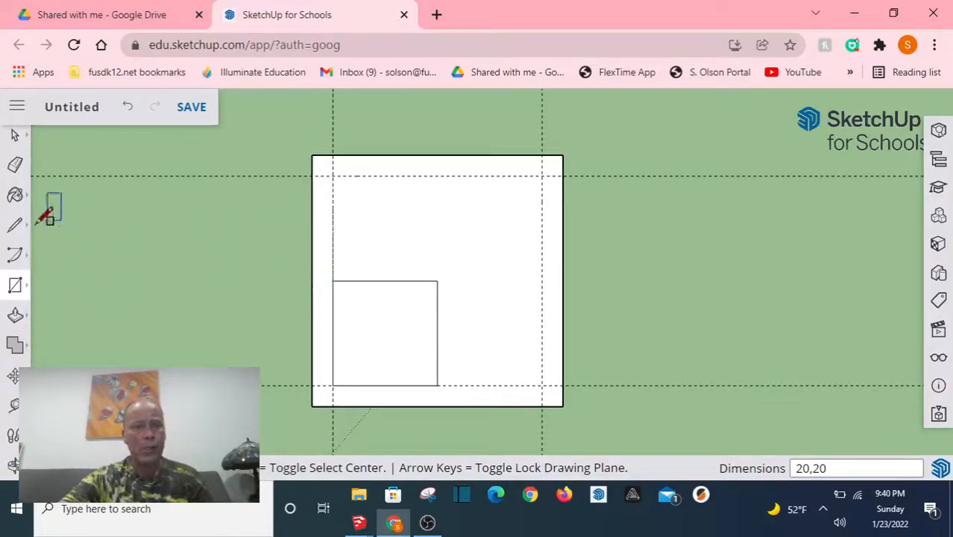
Step: Draw an 8 by 8 inch square inward from each of the upper-left, upper-right and lower-right guide intersections
click(10, 293)
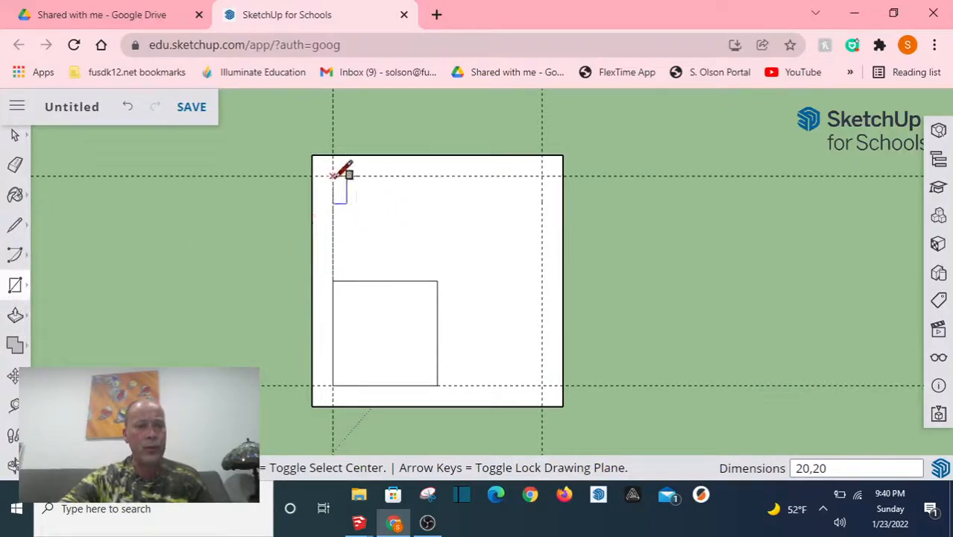
click(333, 177)
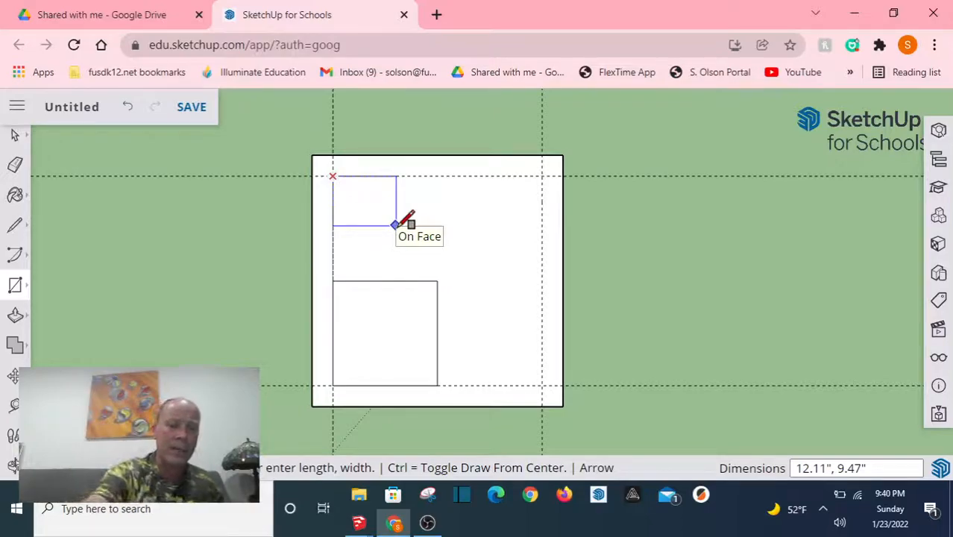
text(8,8)
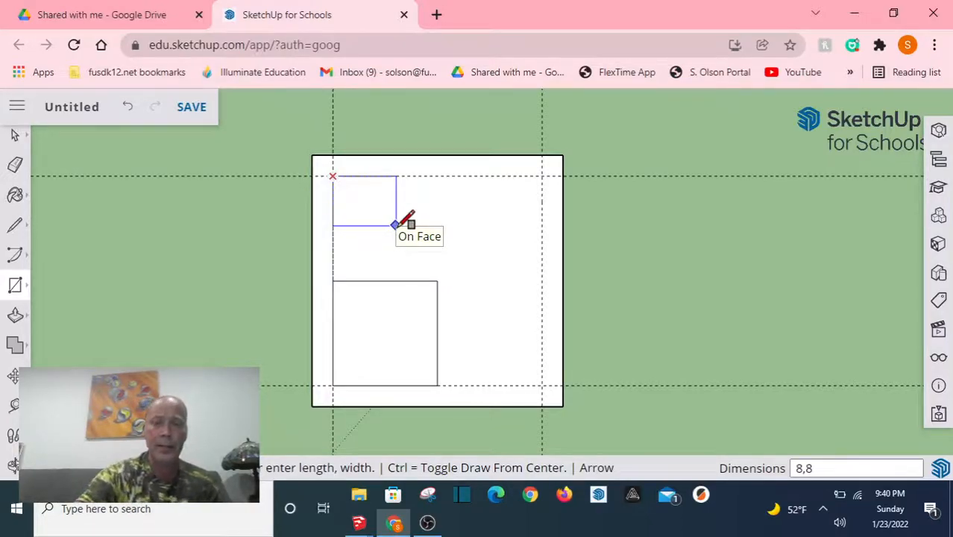
key(Return)
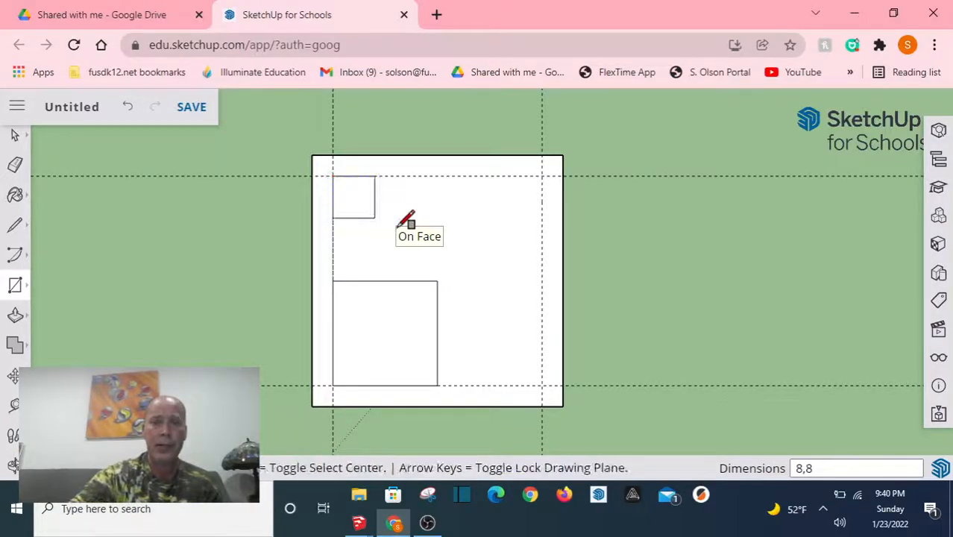
click(541, 176)
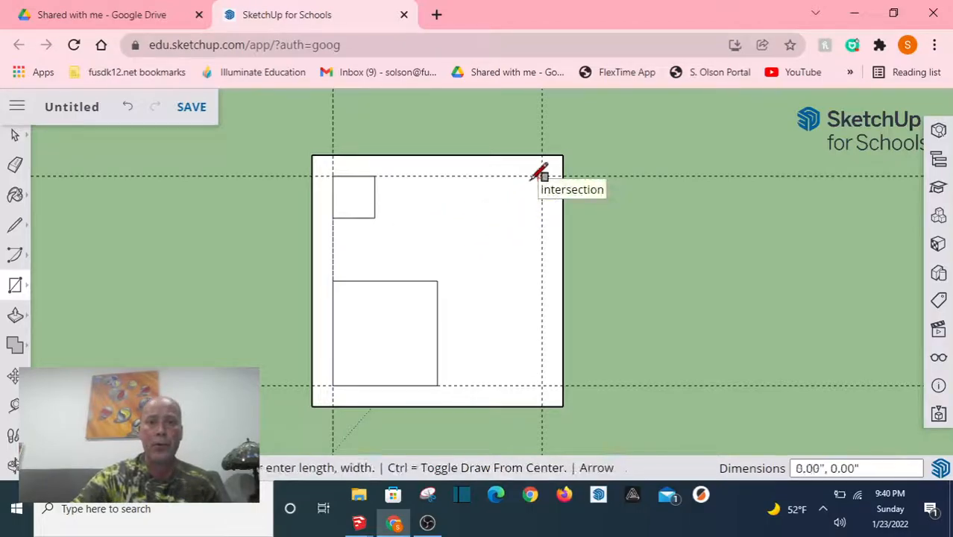
text(8,8)
key(Return)
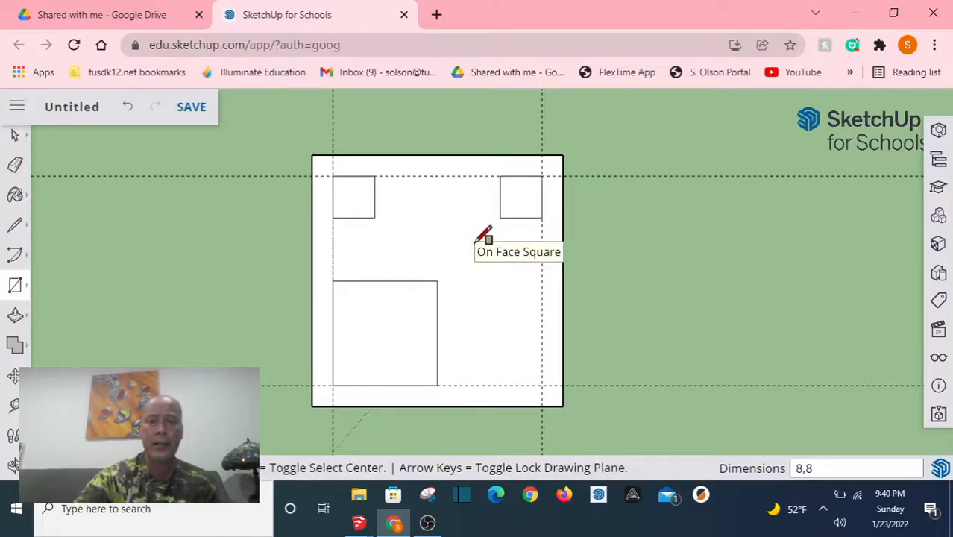
click(541, 386)
text(8)
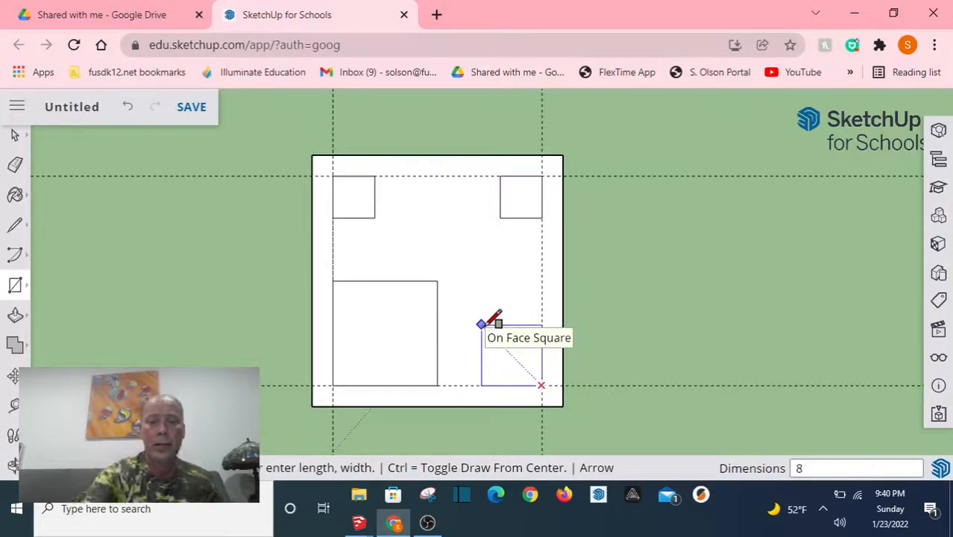
key(Return)
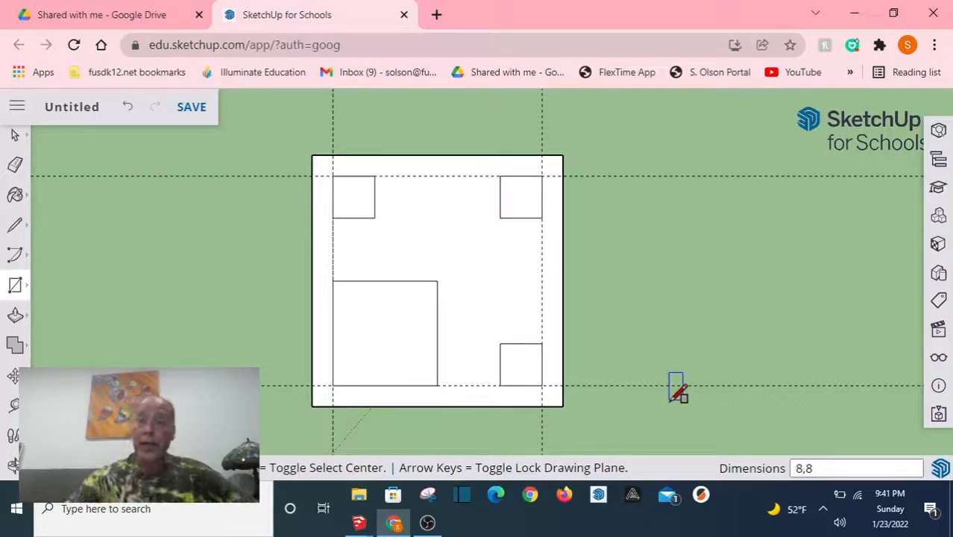
Step: Delete all guides from the model and close the display settings
click(938, 364)
scroll(827, 358, down, 3)
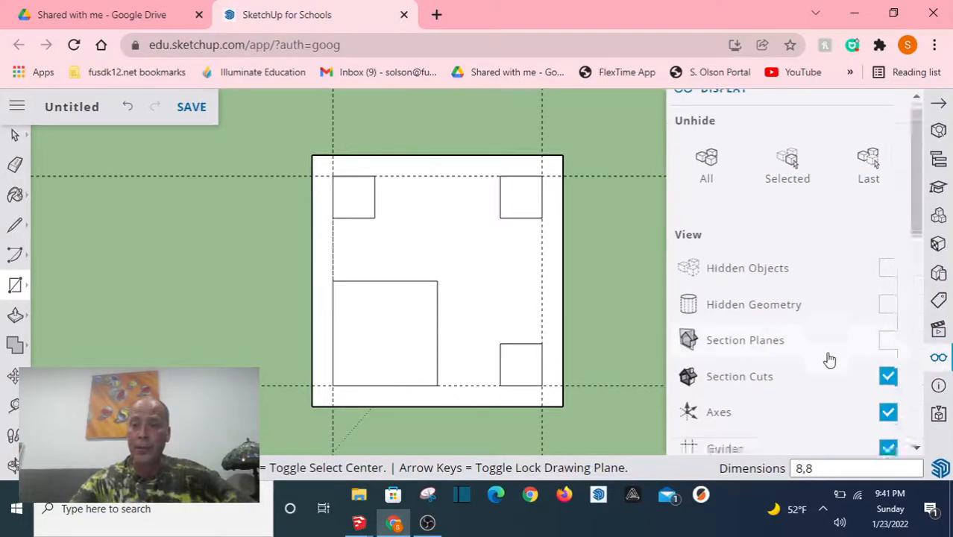
click(790, 245)
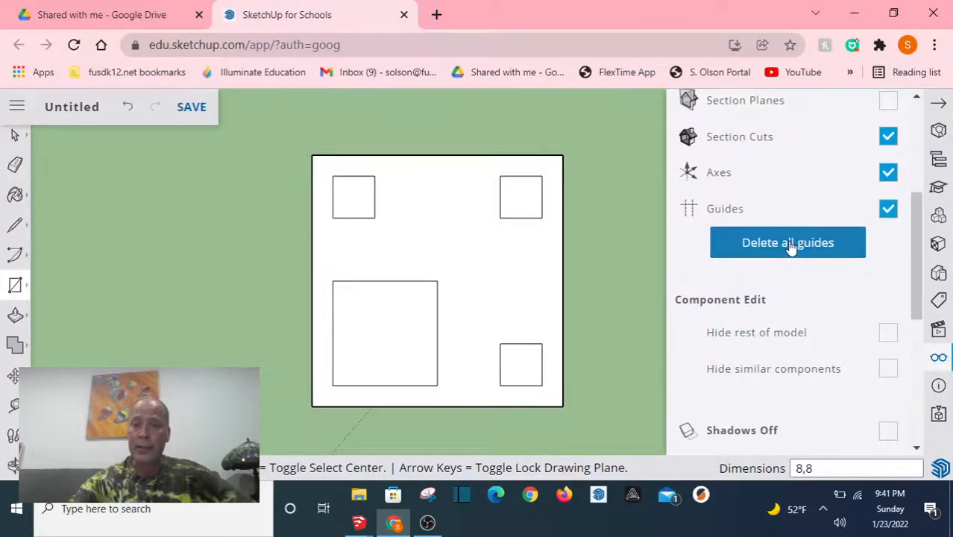
scroll(857, 196, up, 4)
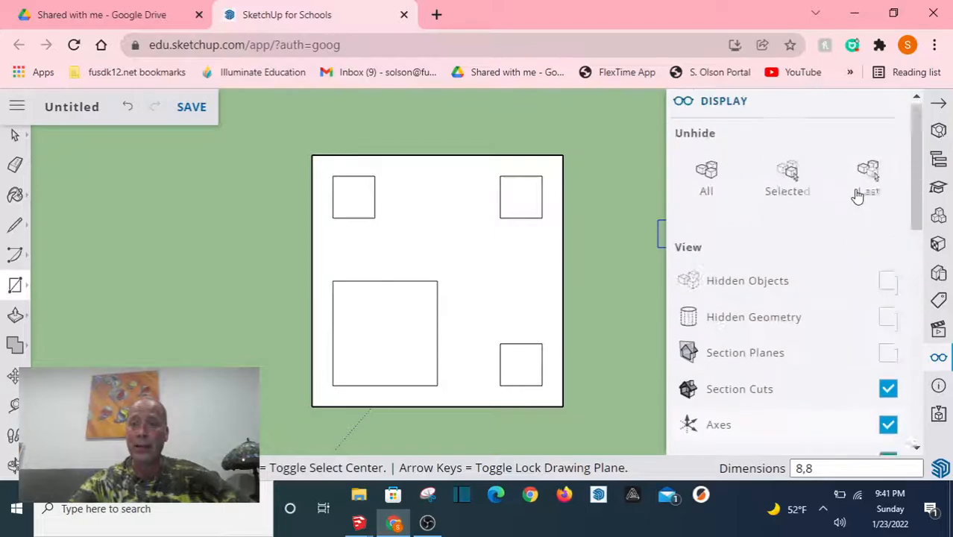
click(894, 108)
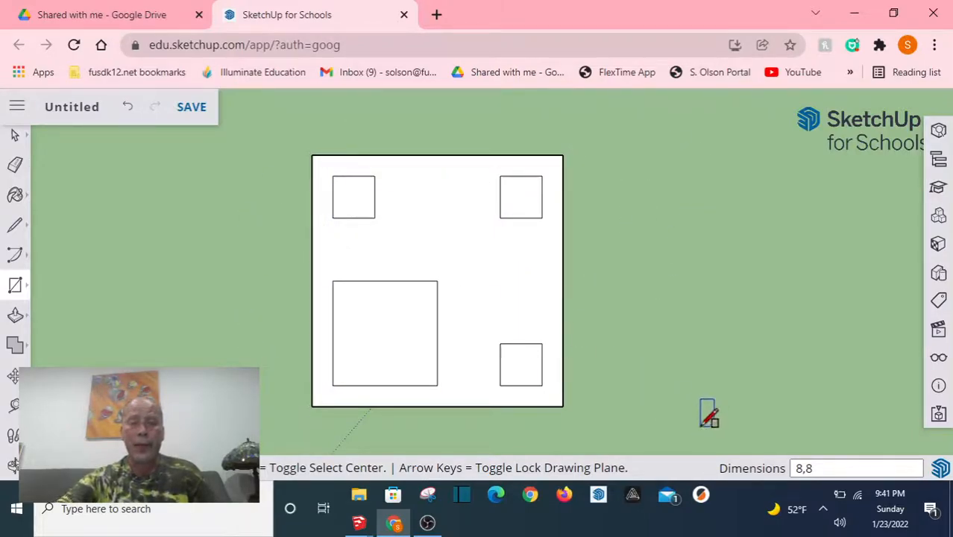
Step: Push/Pull the 20-inch square up 20 inches into a cube
middle_drag(698, 400, 522, 221)
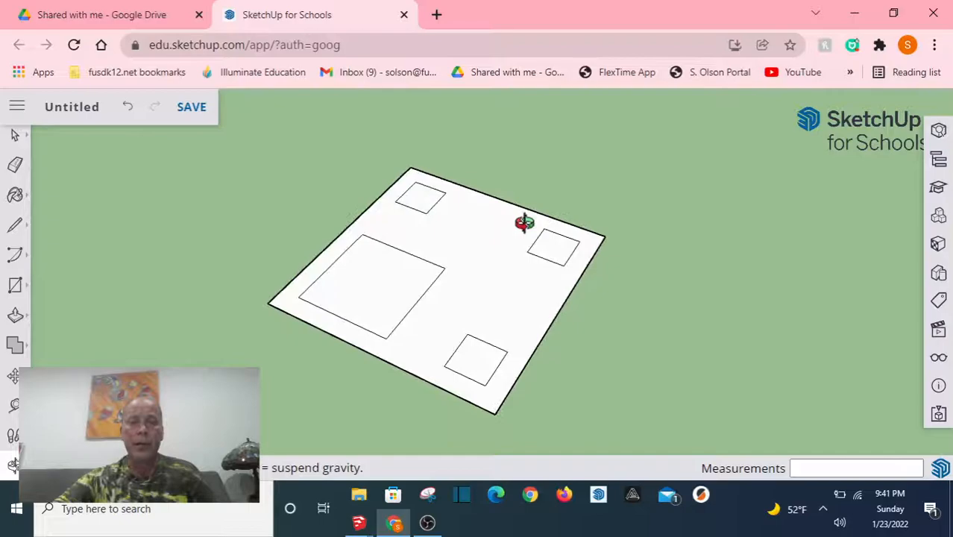
middle_drag(659, 217, 409, 302)
middle_drag(649, 309, 485, 273)
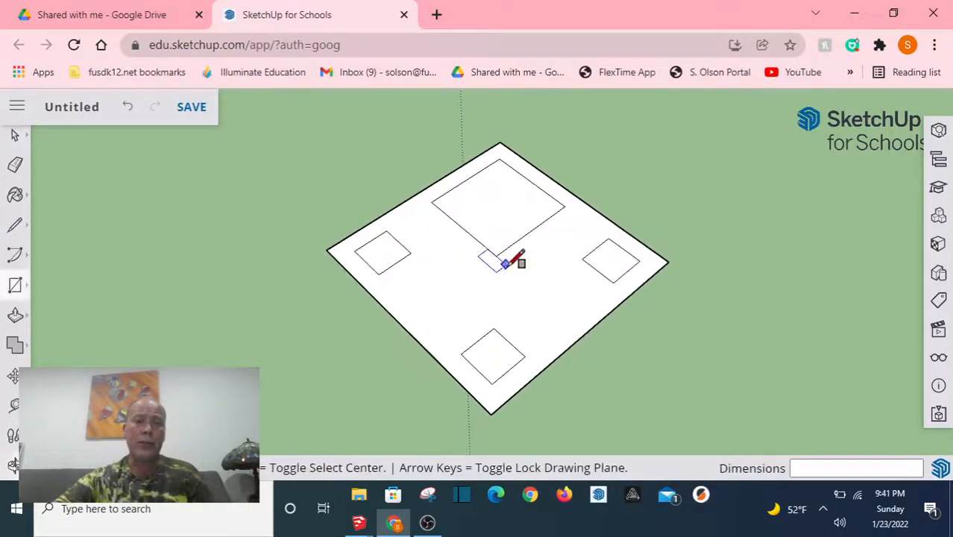
click(15, 315)
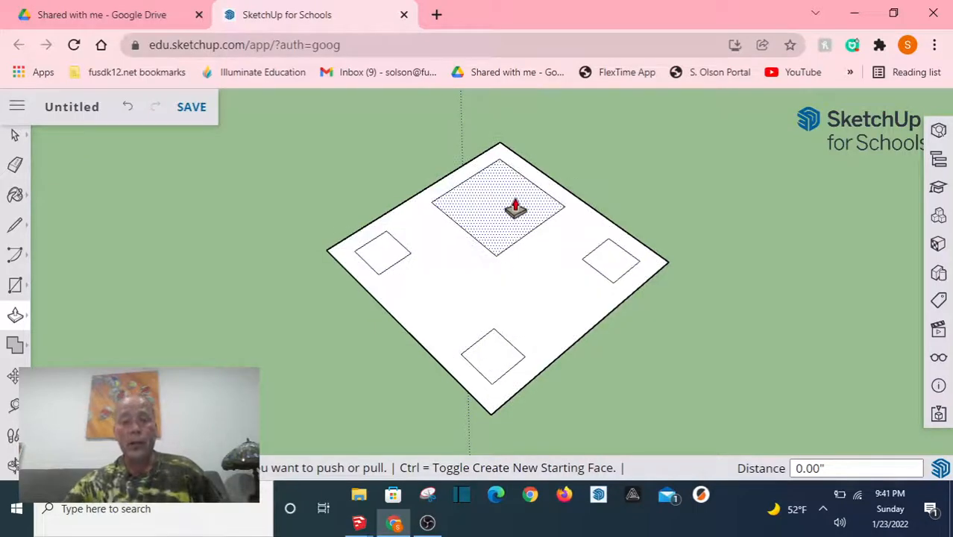
click(514, 209)
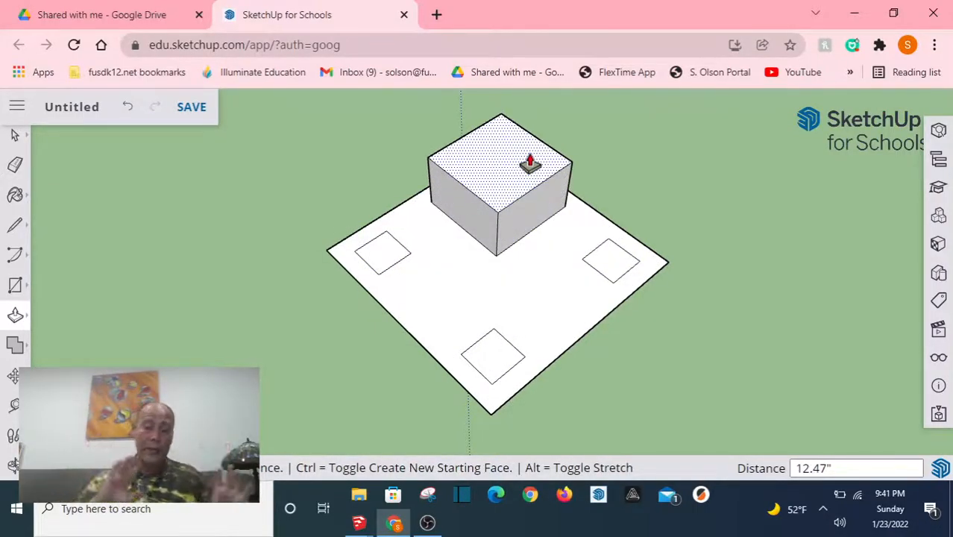
text(20)
key(Return)
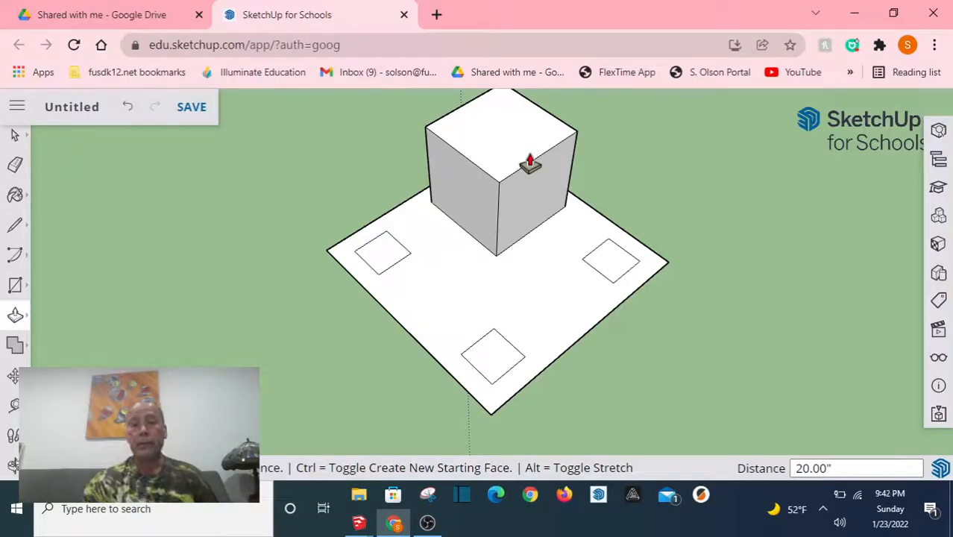
Step: Push/Pull the 8-inch square on the right up 8 inches and the front 8-inch square up 16 inches
click(622, 263)
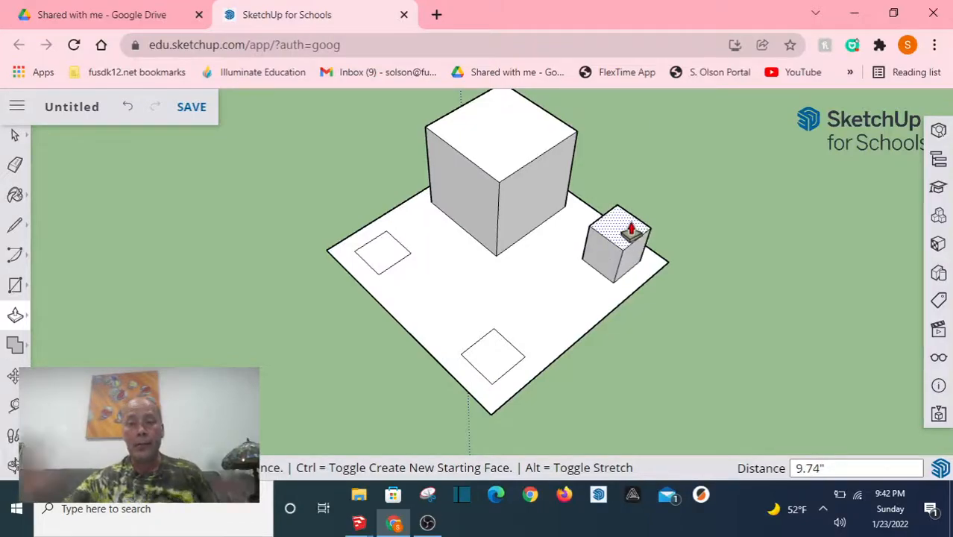
text(8)
key(Return)
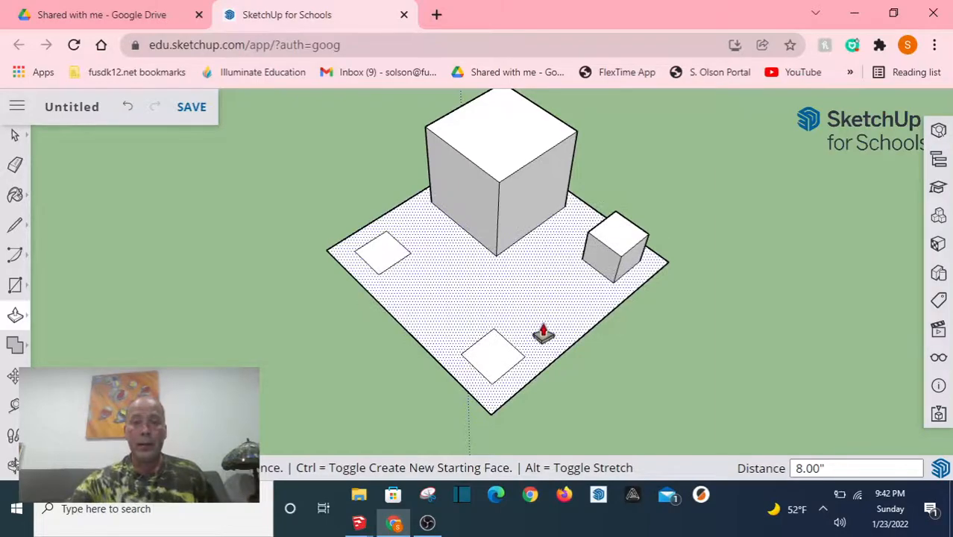
click(493, 347)
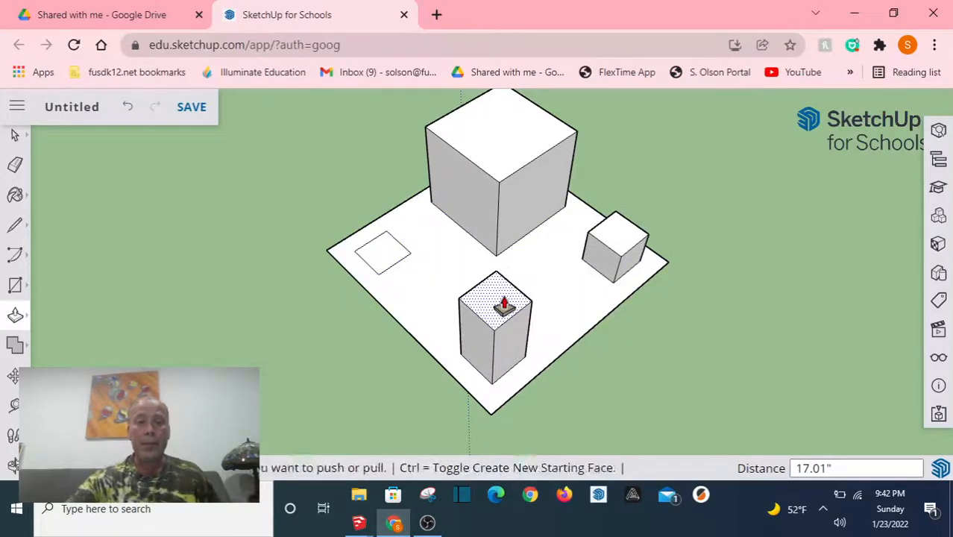
text(16)
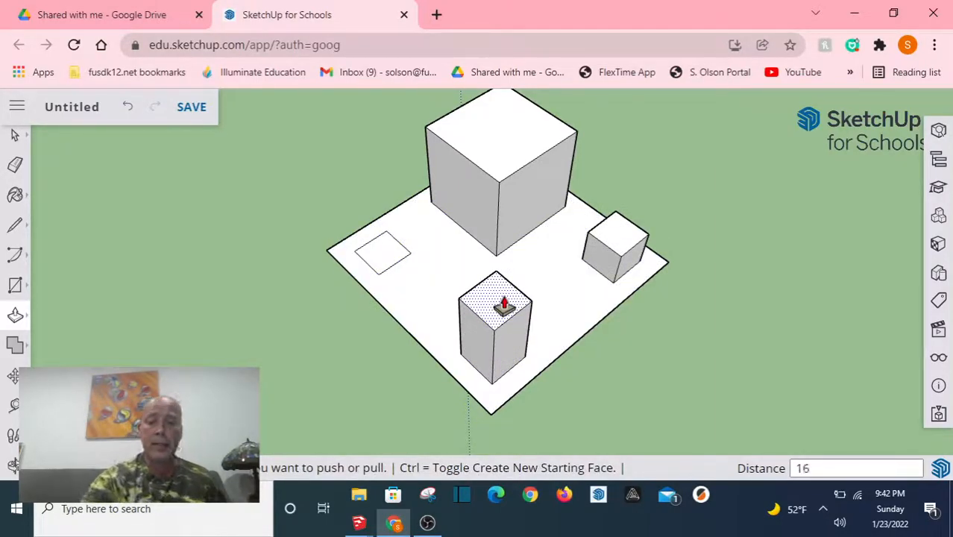
key(Return)
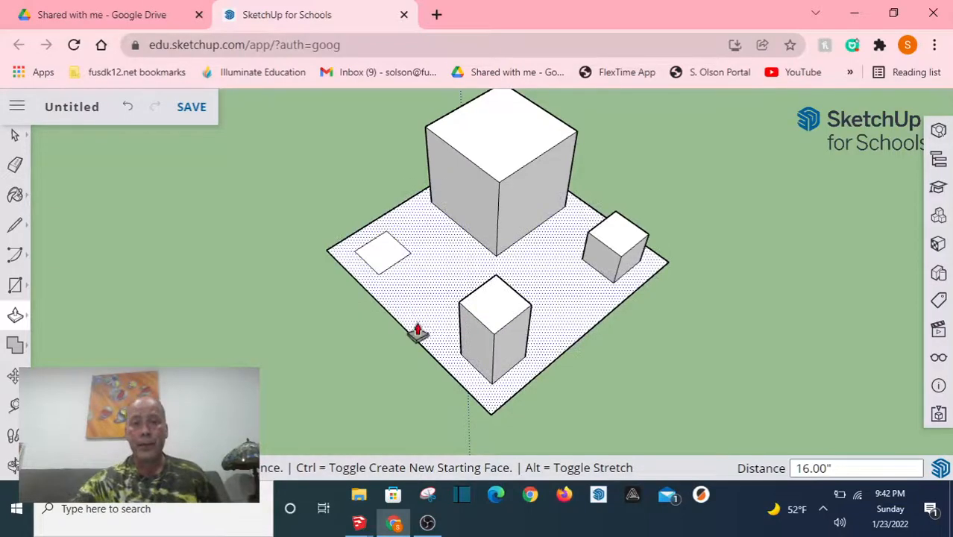
Step: Push/Pull the remaining 8-inch square on the left up 24 inches
click(379, 262)
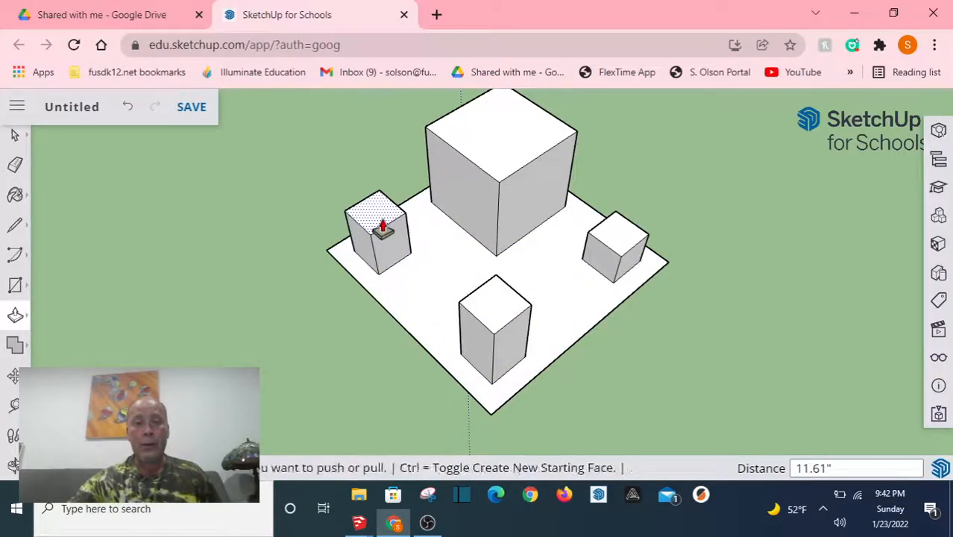
text(24)
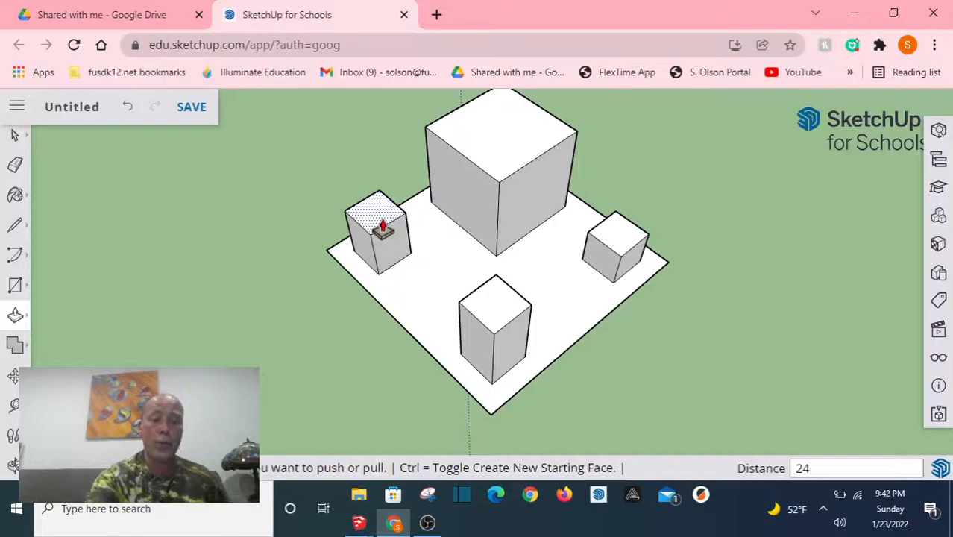
key(Return)
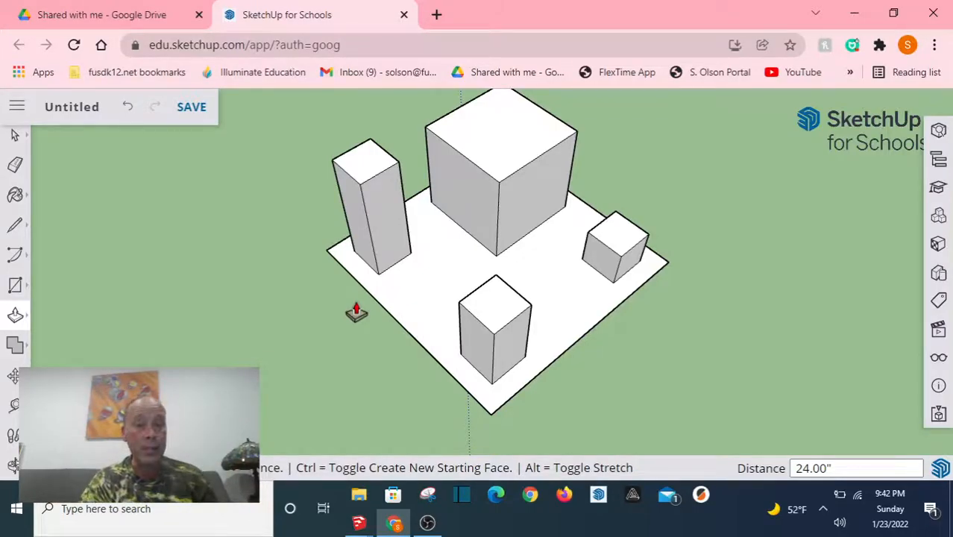
scroll(357, 311, down, 3)
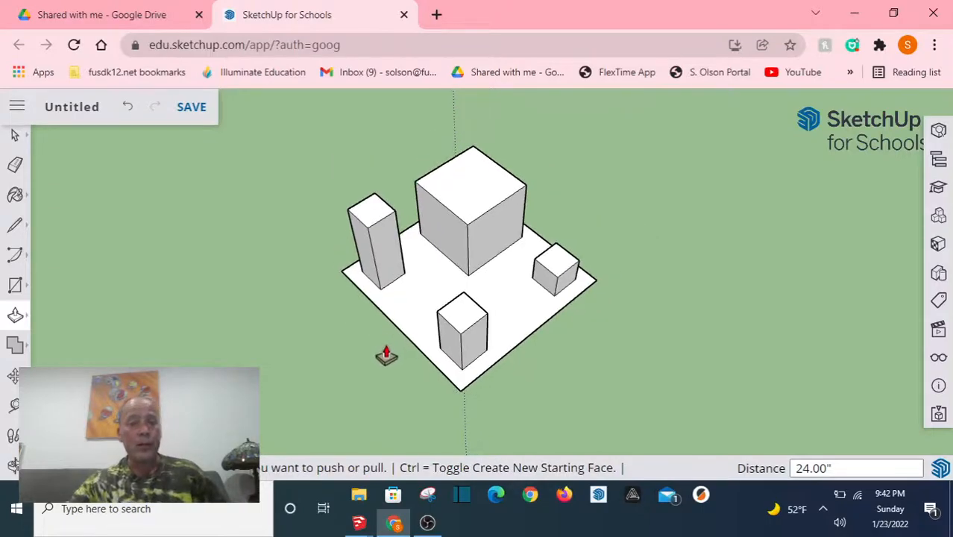
middle_drag(417, 362, 453, 362)
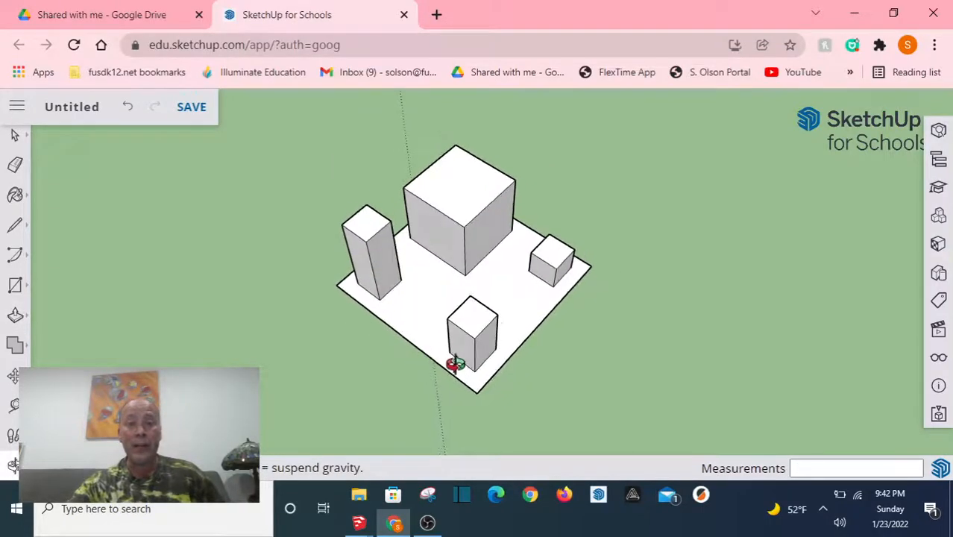
key(p)
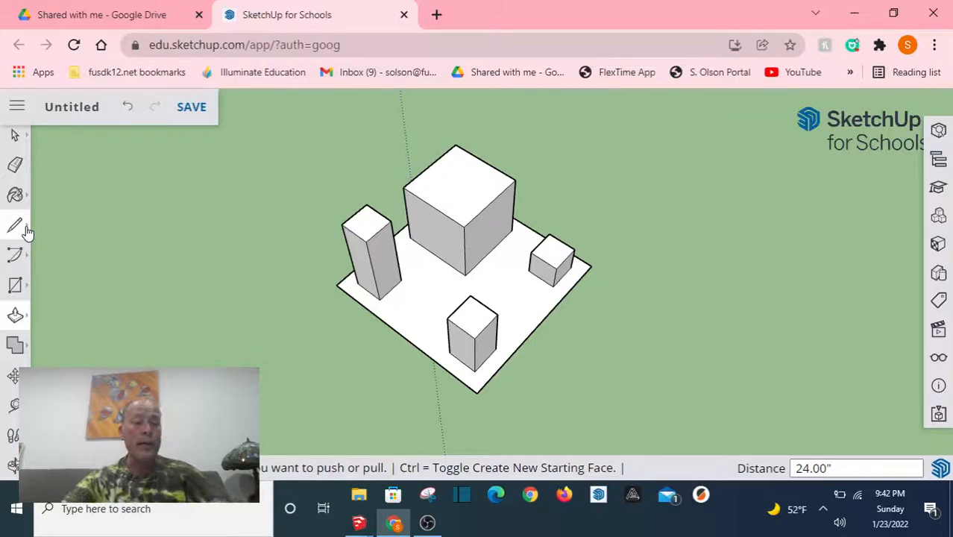
Step: Undo the left block's extrusion and pull its square up again in two stages, entering 24 inches for the last one
key(ctrl+z)
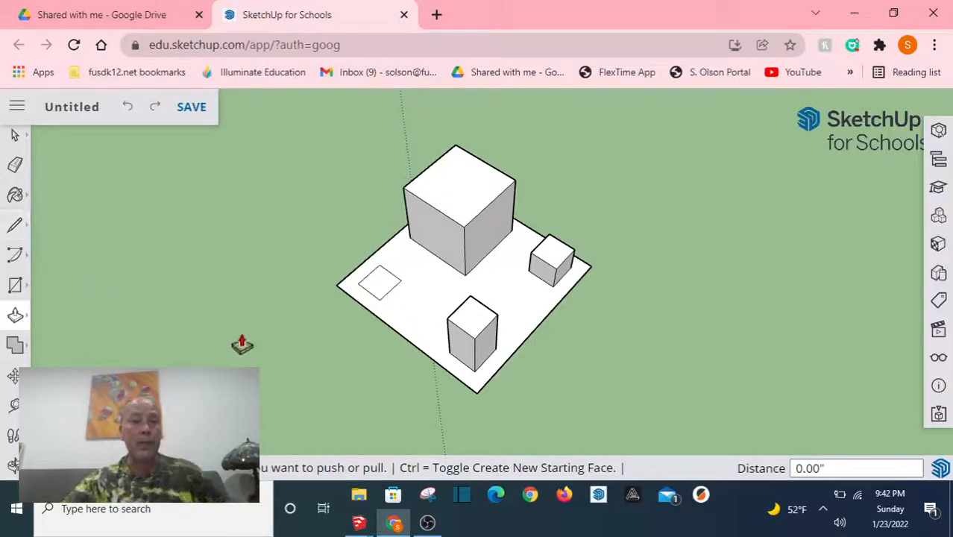
click(377, 296)
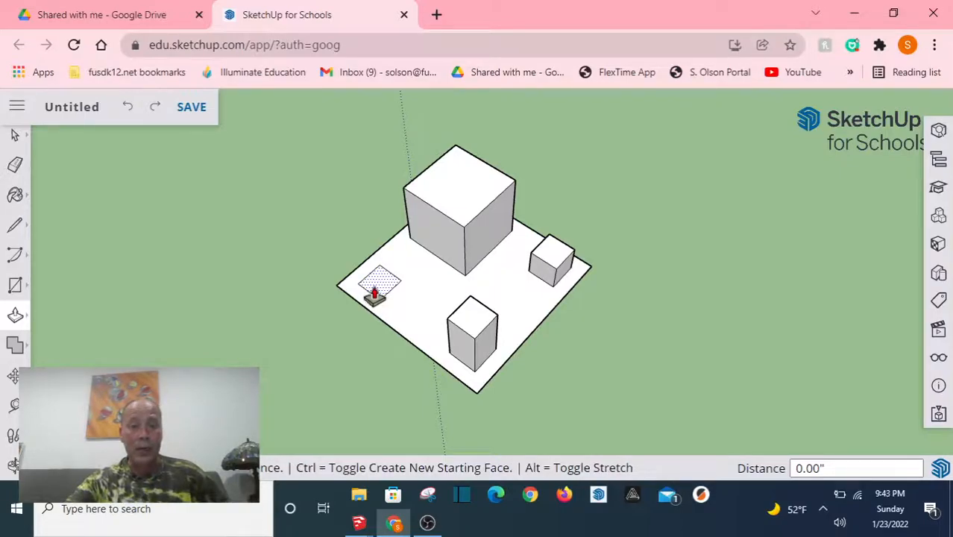
click(376, 293)
click(387, 295)
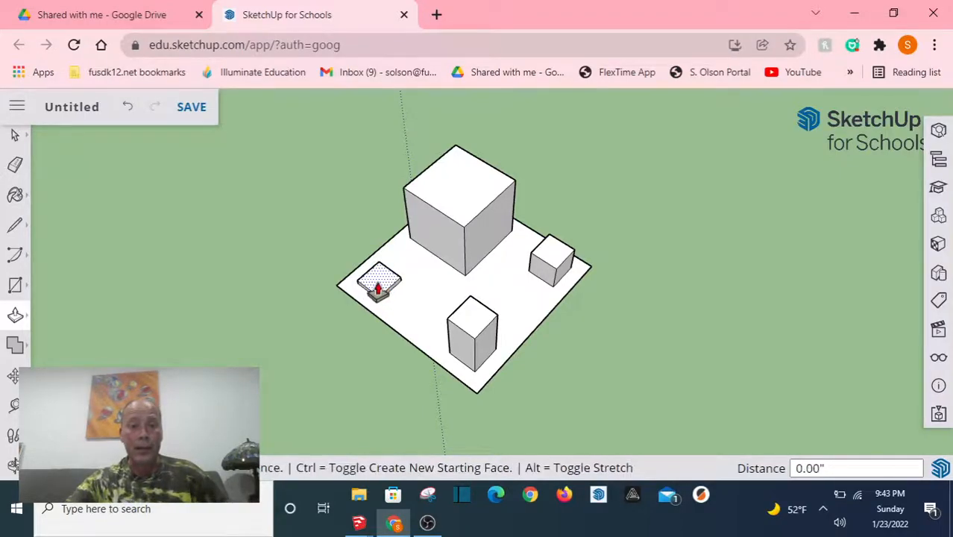
click(368, 254)
text(2)
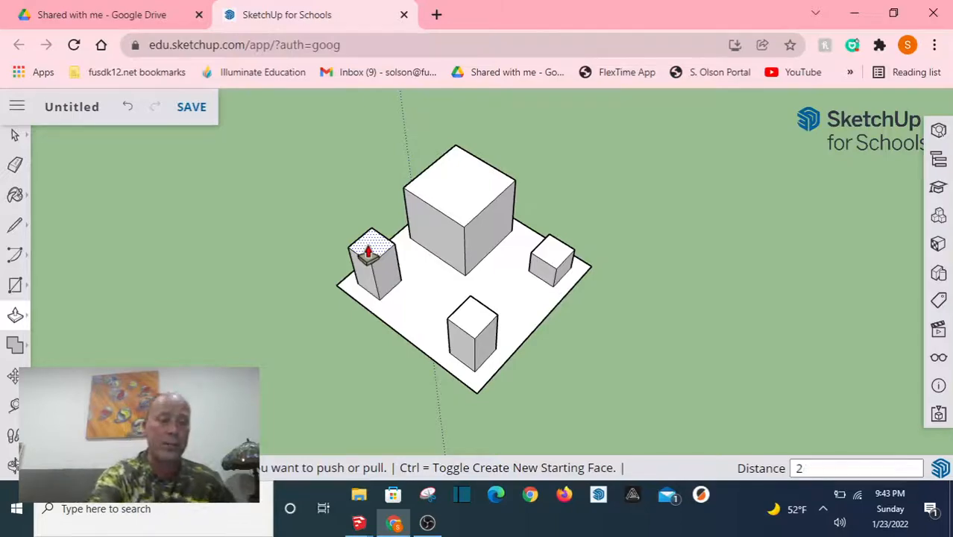
text(4)
key(Return)
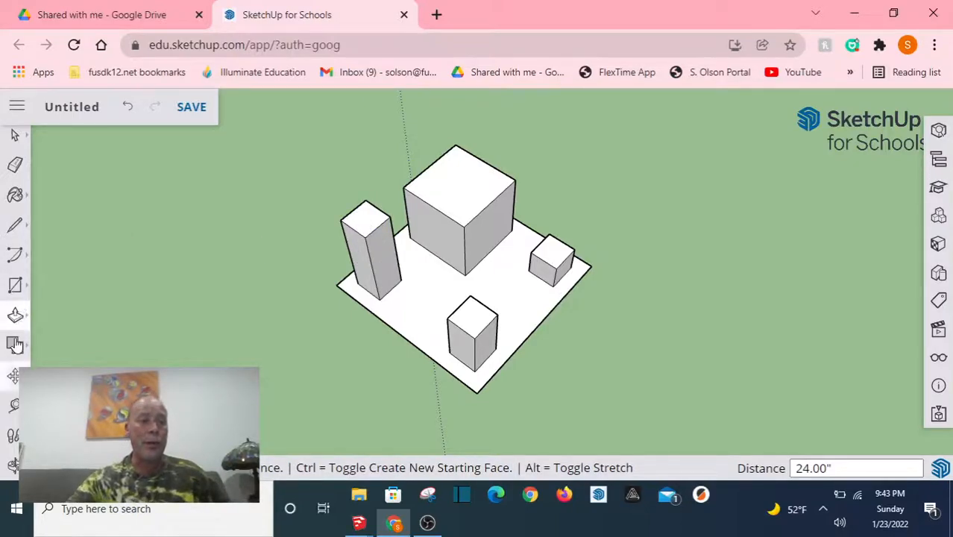
Step: Dimension the left block's height along its outer vertical edge, placing the dimension beside the block
click(14, 406)
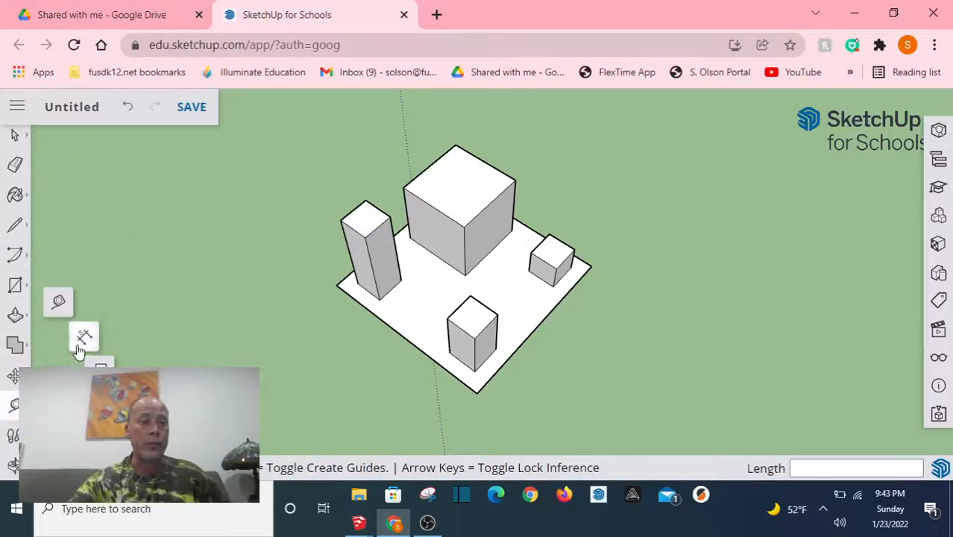
click(82, 343)
click(349, 254)
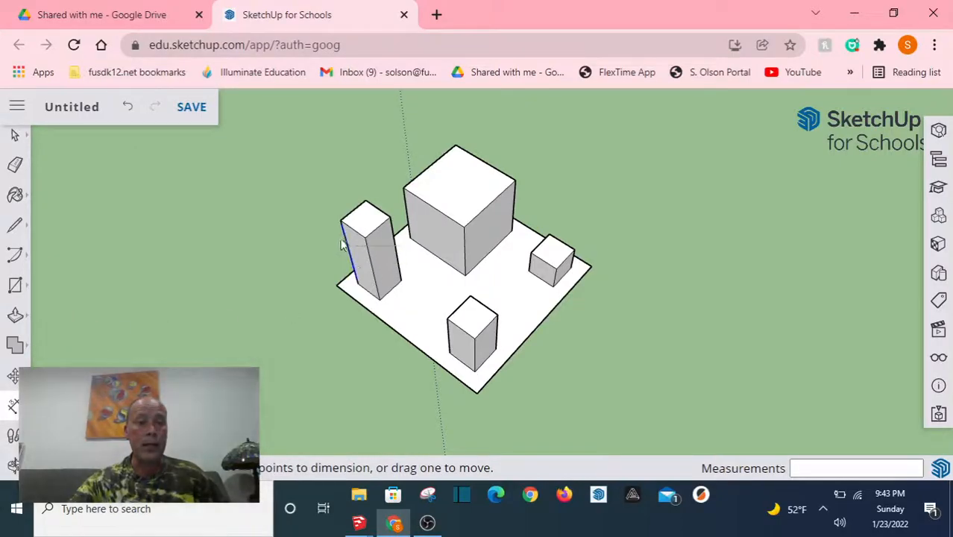
click(295, 265)
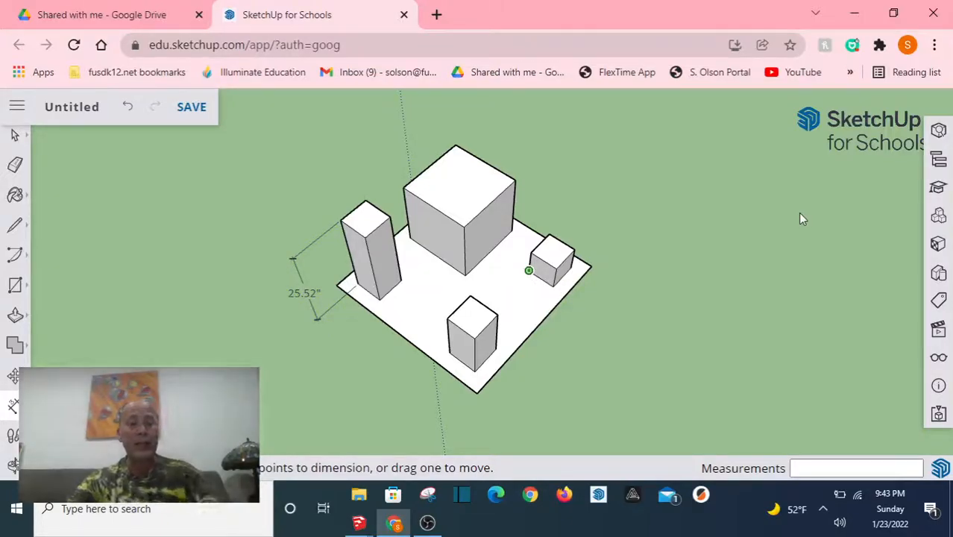
Step: Undo the height dimension and both extrusions of the left square
key(ctrl+z)
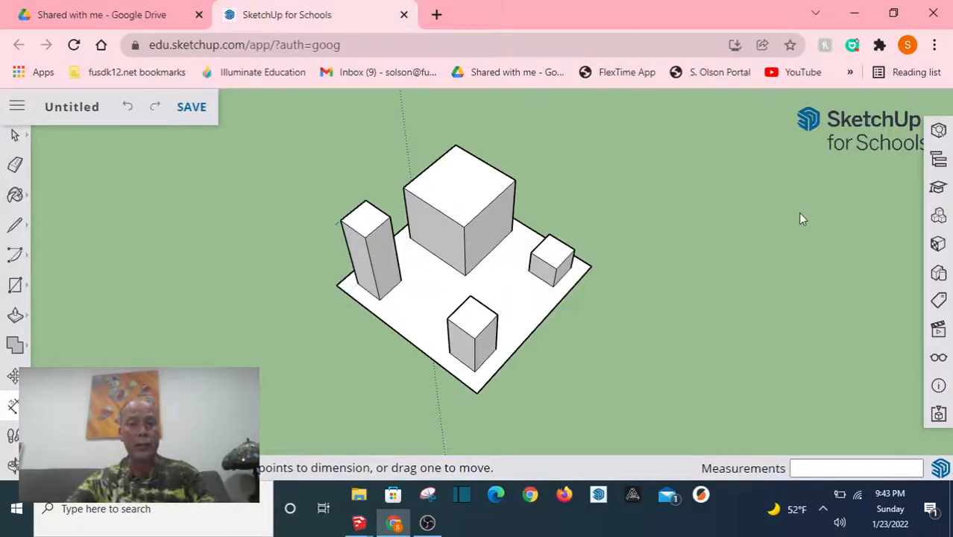
key(ctrl+z)
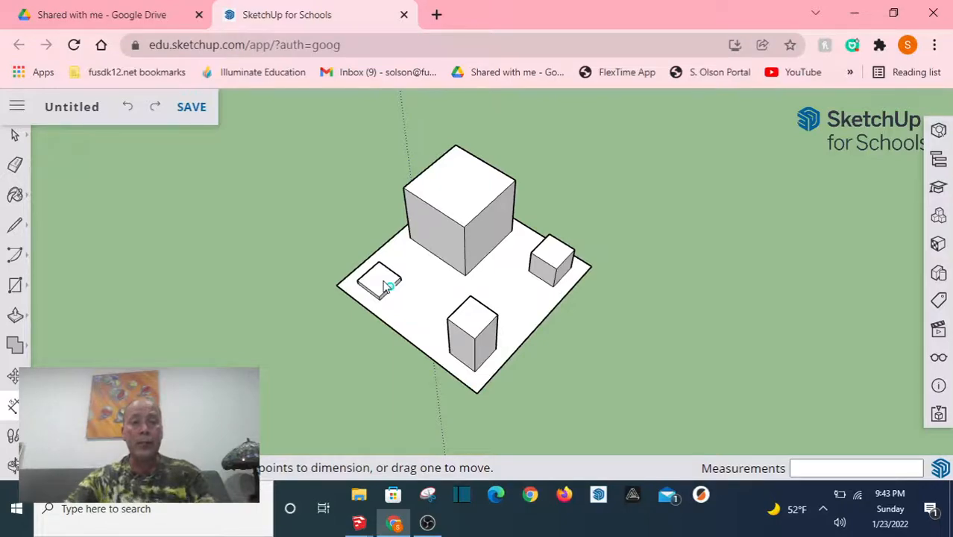
key(ctrl+z)
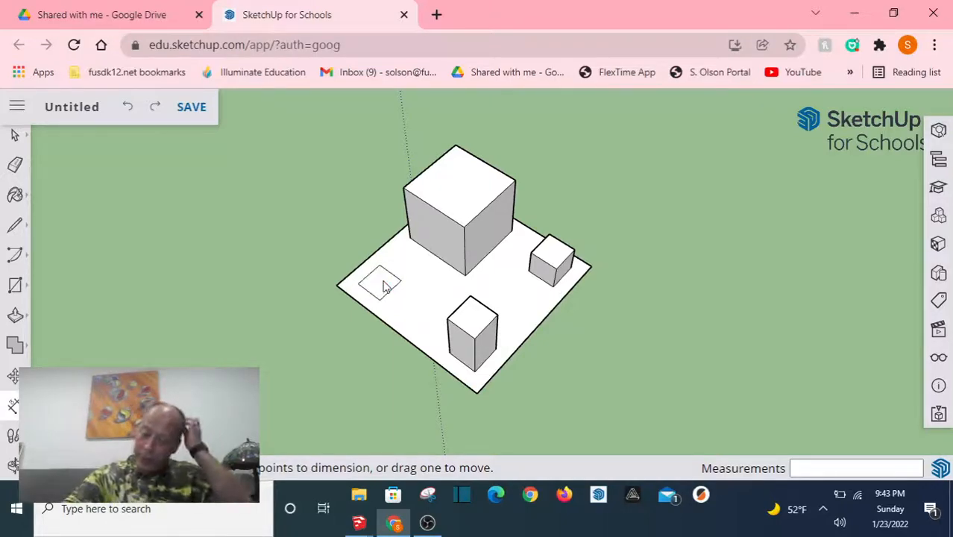
Step: Push/Pull the top of the front block up another 13 inches
click(15, 314)
click(462, 319)
click(462, 302)
text(13)
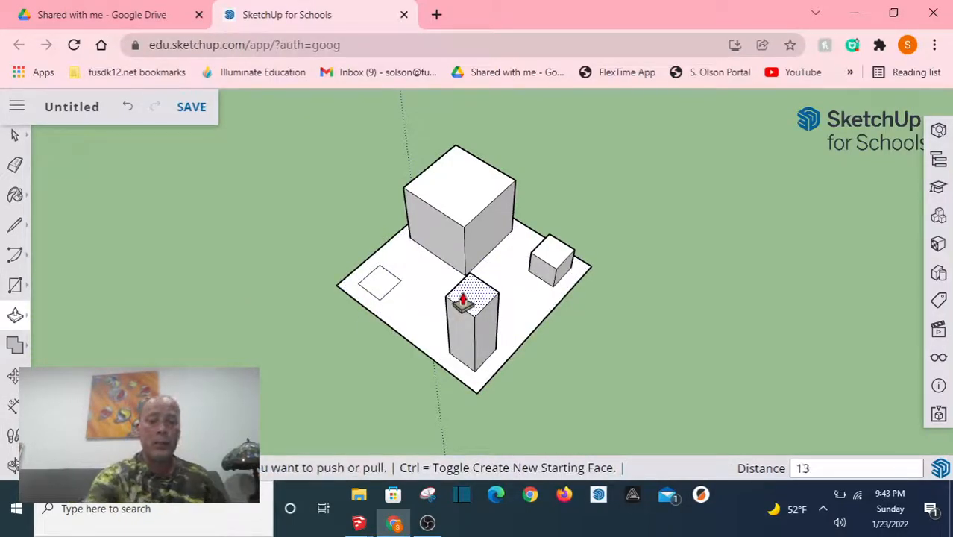
key(Return)
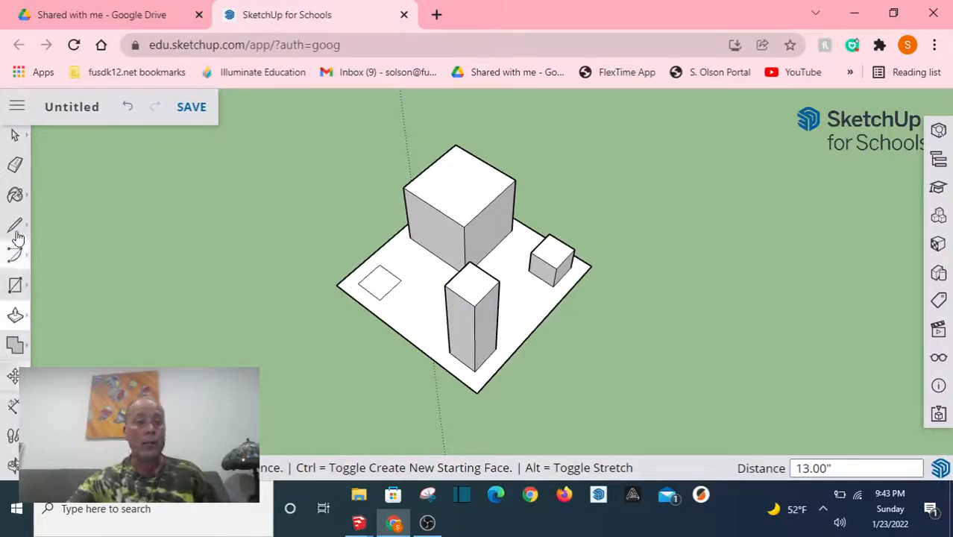
Step: Dimension the front block's full height on its vertical edge, and undo both the dimension and the 13-inch extension
click(14, 405)
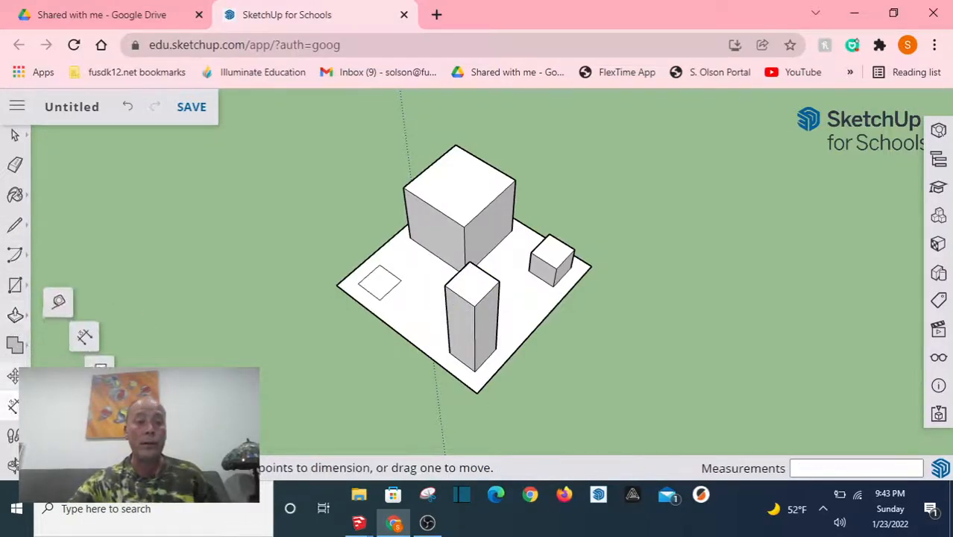
click(87, 348)
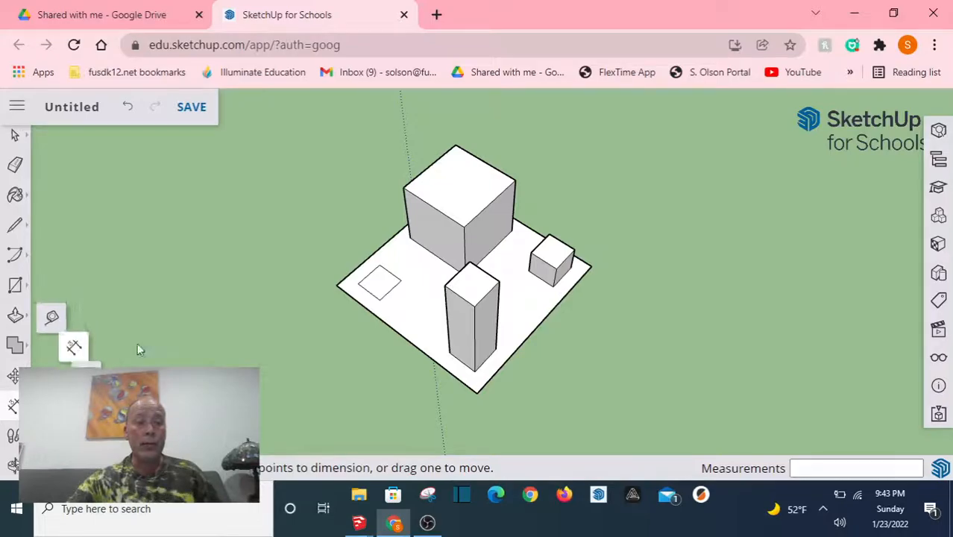
click(500, 313)
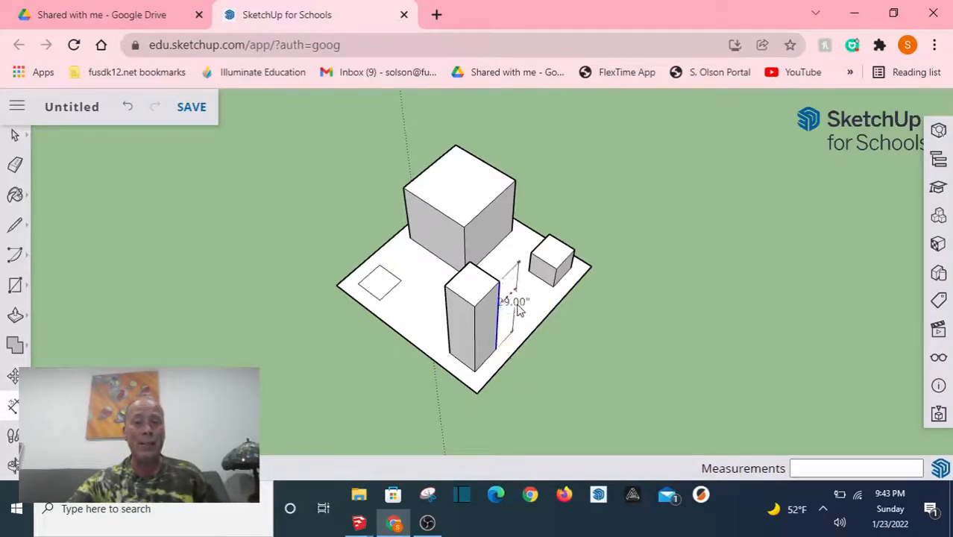
click(522, 306)
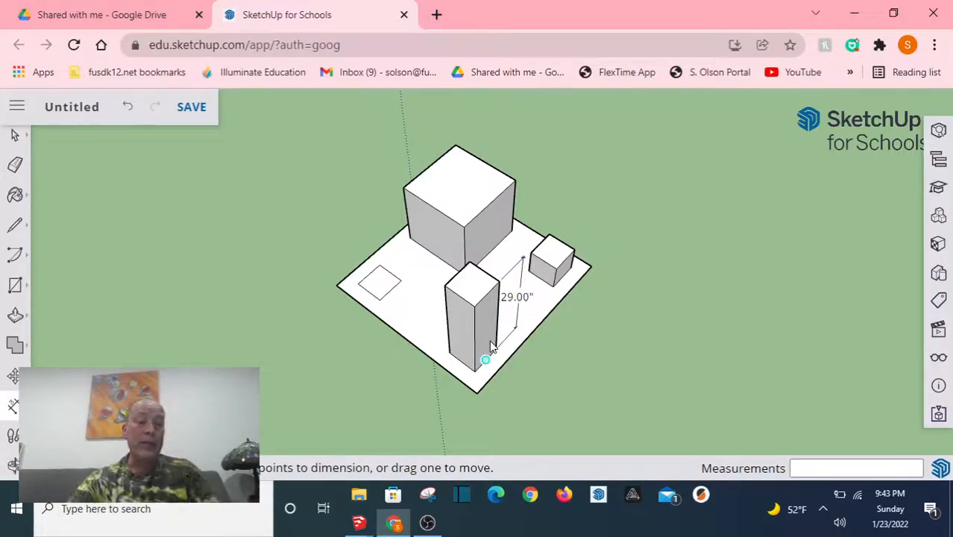
key(ctrl+z)
key(ctrl+z)
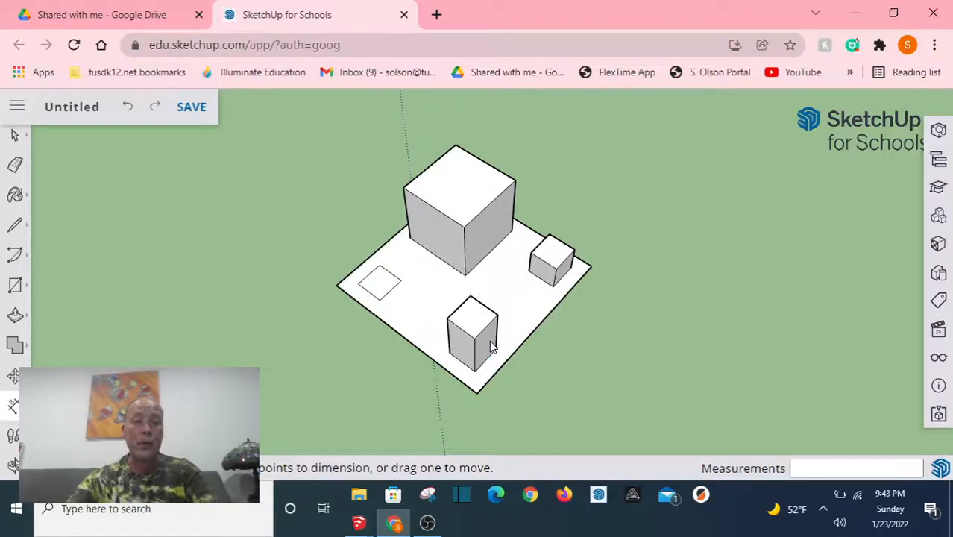
Step: Push/Pull the flat 8-inch square on the left up 24 inches into a tall block
click(15, 315)
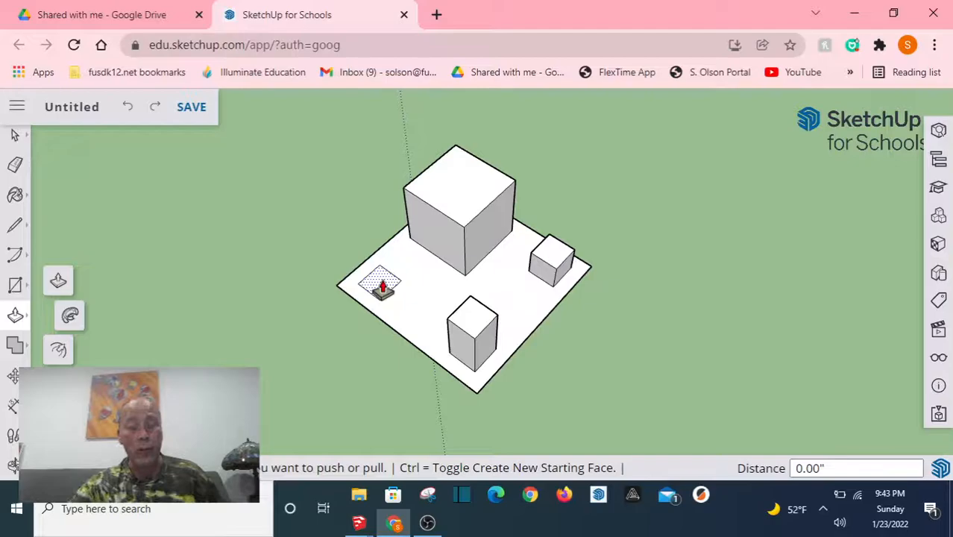
click(381, 286)
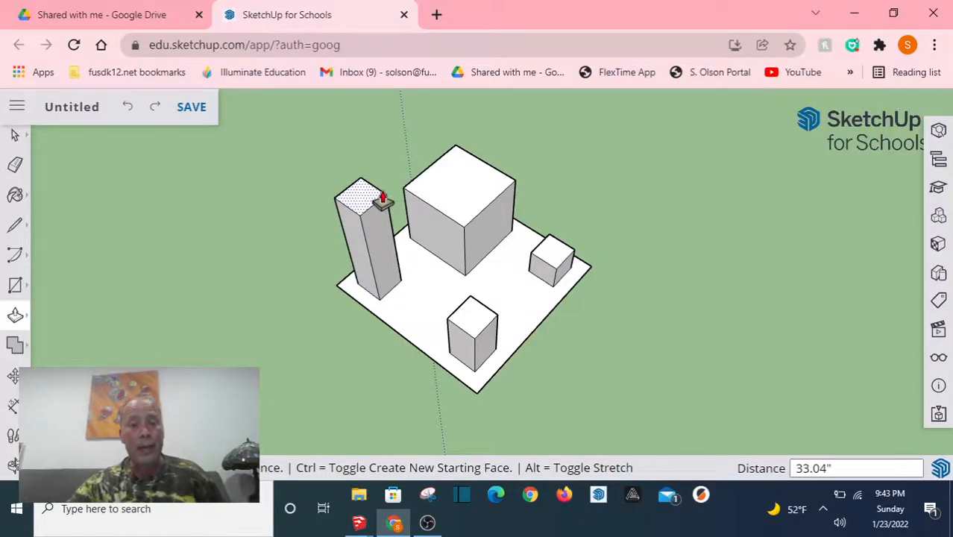
click(381, 198)
text(2)
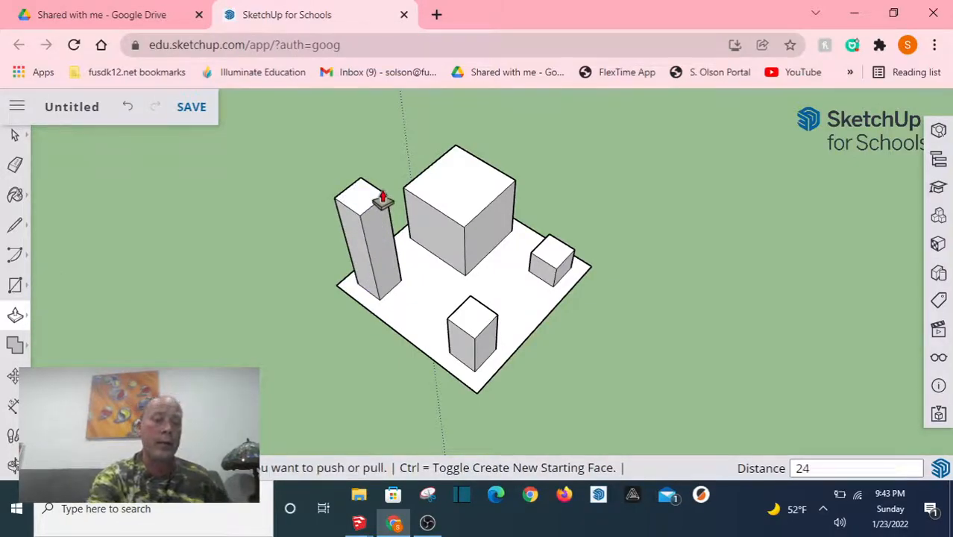
text(4)
key(Return)
Step: Draw two crossing lines between opposite edge midpoints on the 20-inch cube's top, dividing it into four equal quadrants
middle_drag(611, 316, 520, 318)
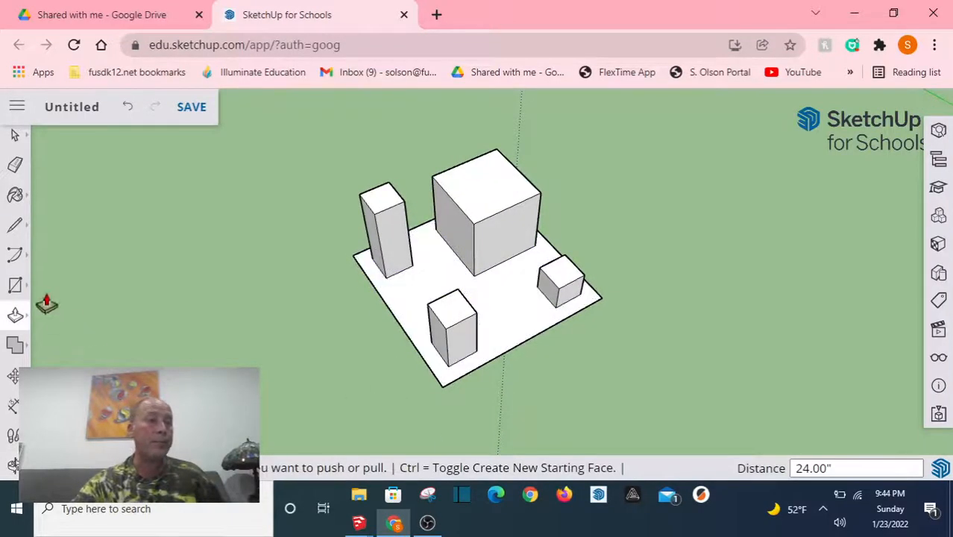
click(15, 225)
click(58, 213)
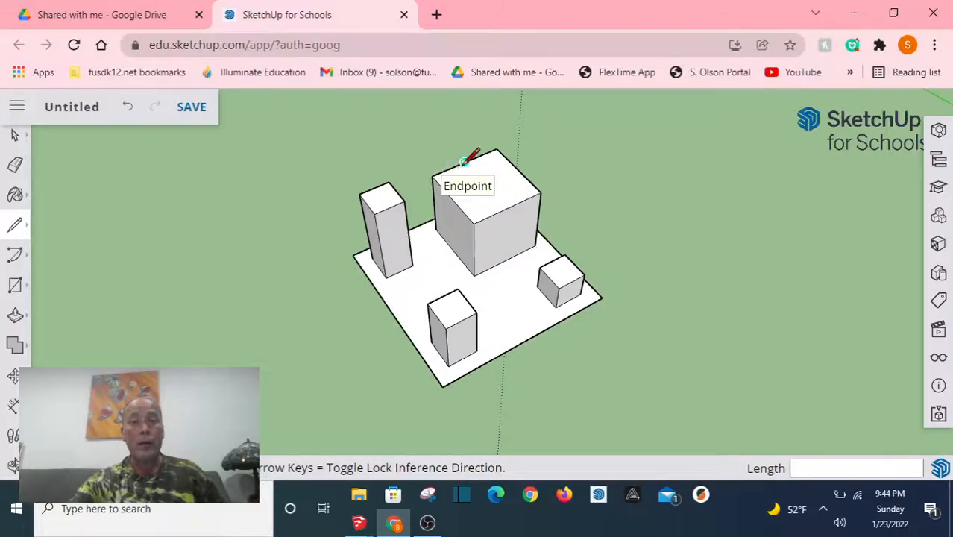
click(517, 167)
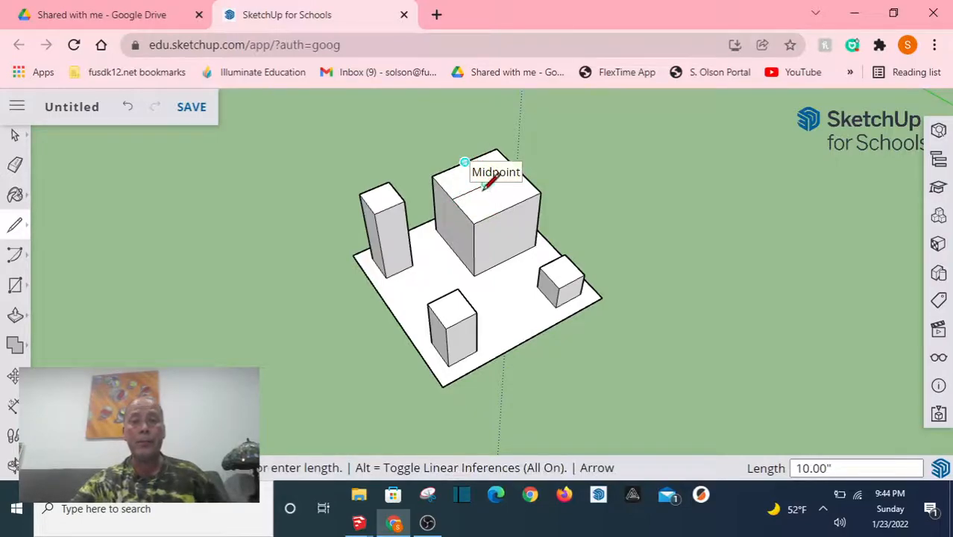
click(508, 207)
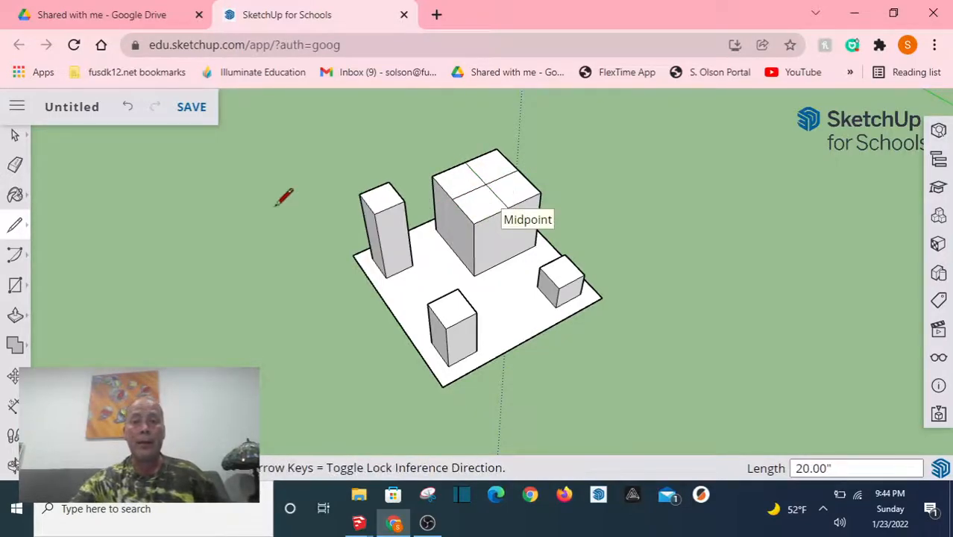
click(15, 135)
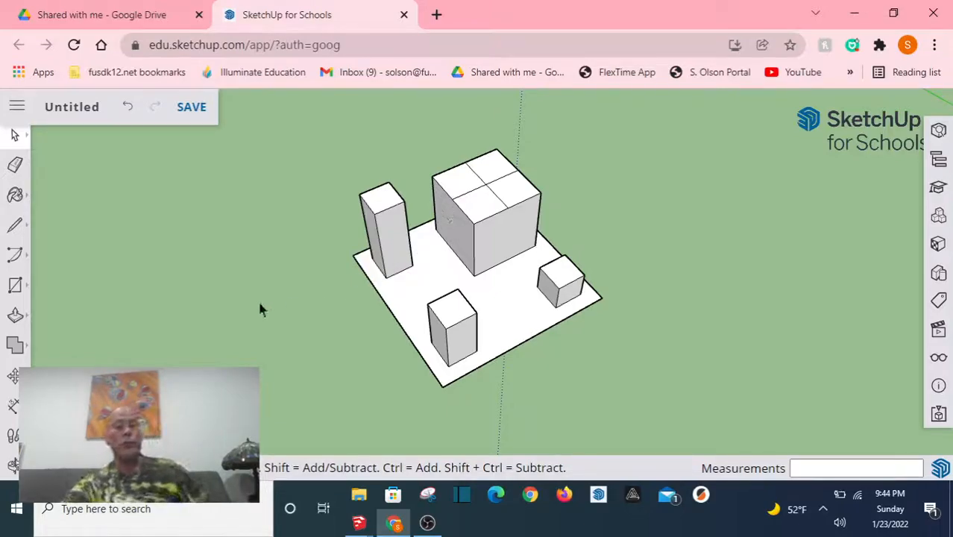
Step: Push/Pull the cube's right top quadrant down 12 inches, using the top of the 8-inch corner block as the height reference
click(14, 318)
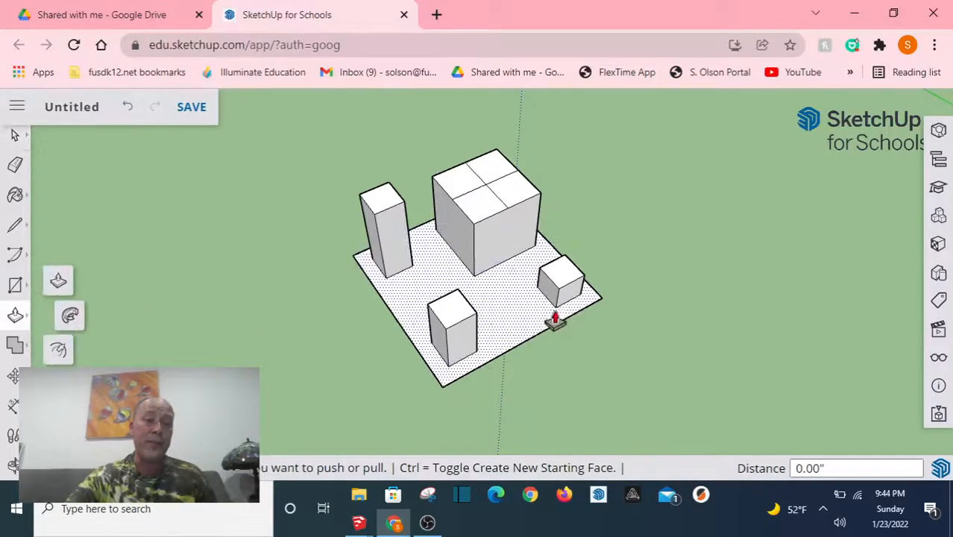
click(522, 198)
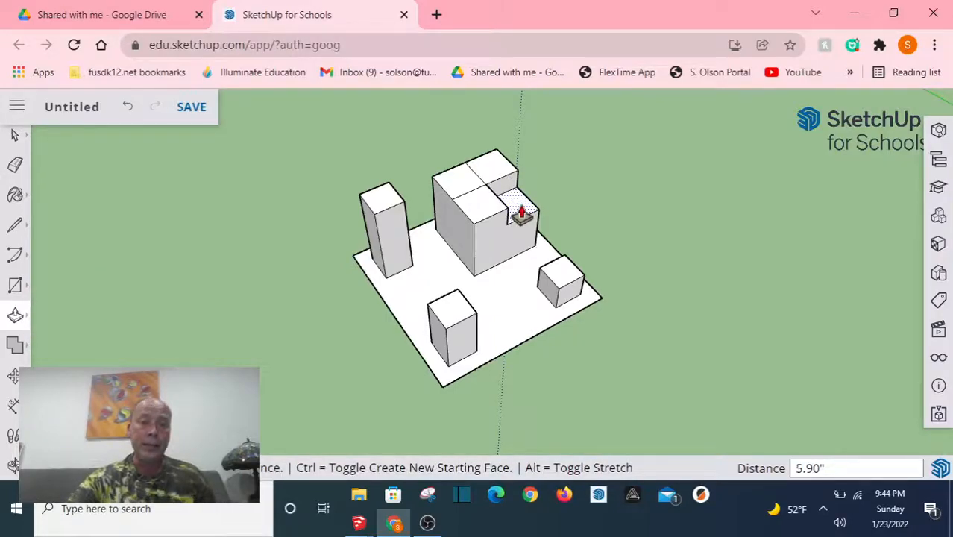
drag(522, 212, 560, 270)
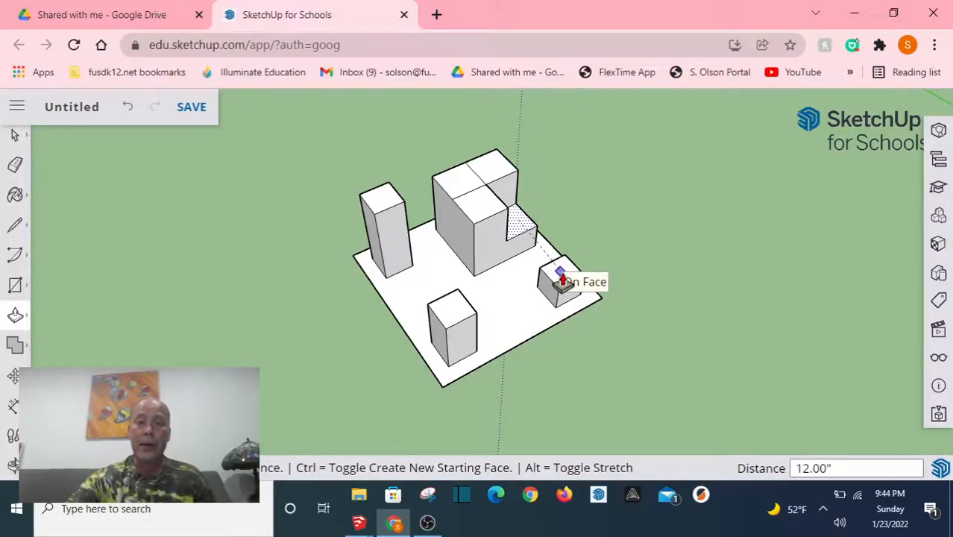
click(560, 273)
middle_drag(654, 290, 243, 130)
middle_drag(692, 340, 519, 259)
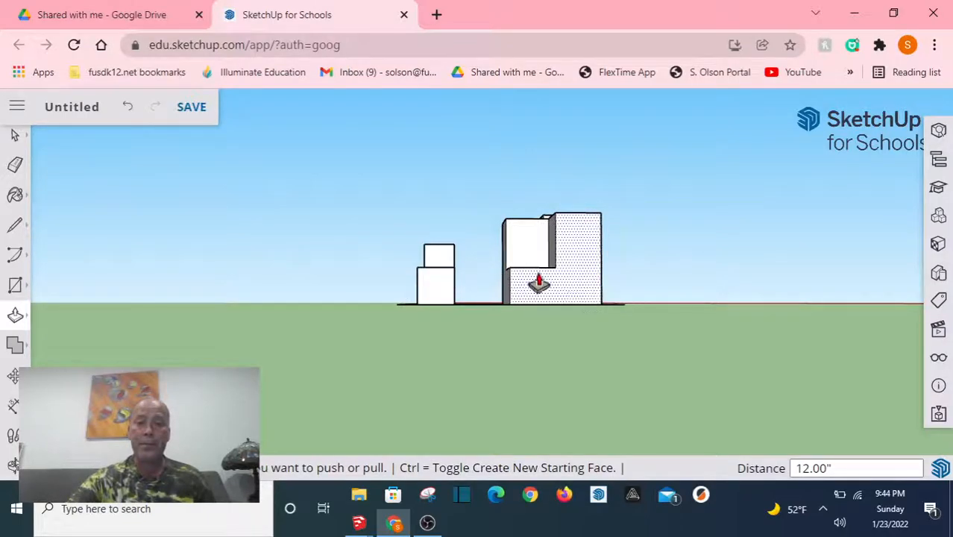
Step: Push/Pull the cube's front top quadrant down 4 inches, using the top of the front 16-inch block as the height reference
middle_drag(357, 275, 603, 412)
middle_drag(577, 344, 580, 376)
click(472, 214)
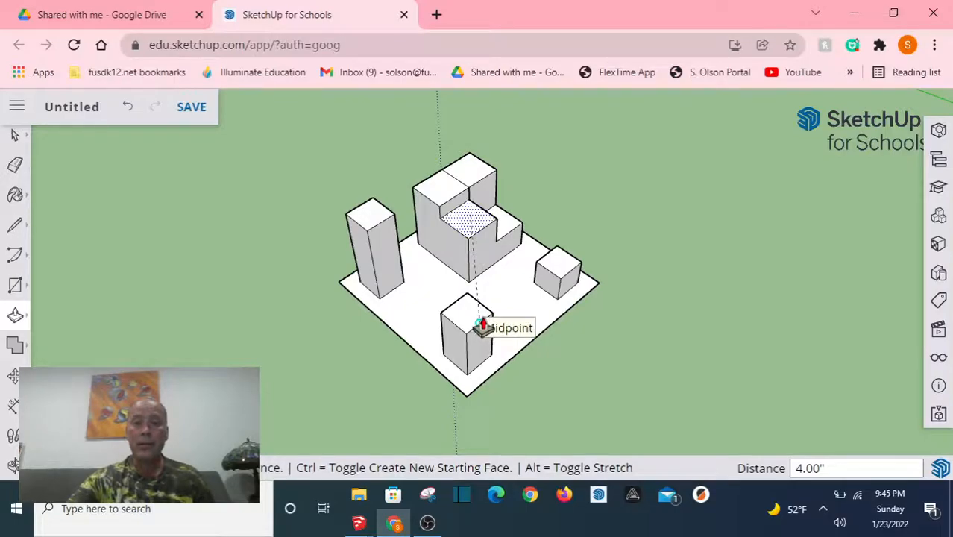
click(483, 326)
Step: Push/Pull the cube's left top quadrant up 4 inches, using the top of the 24-inch block as the height reference
click(444, 202)
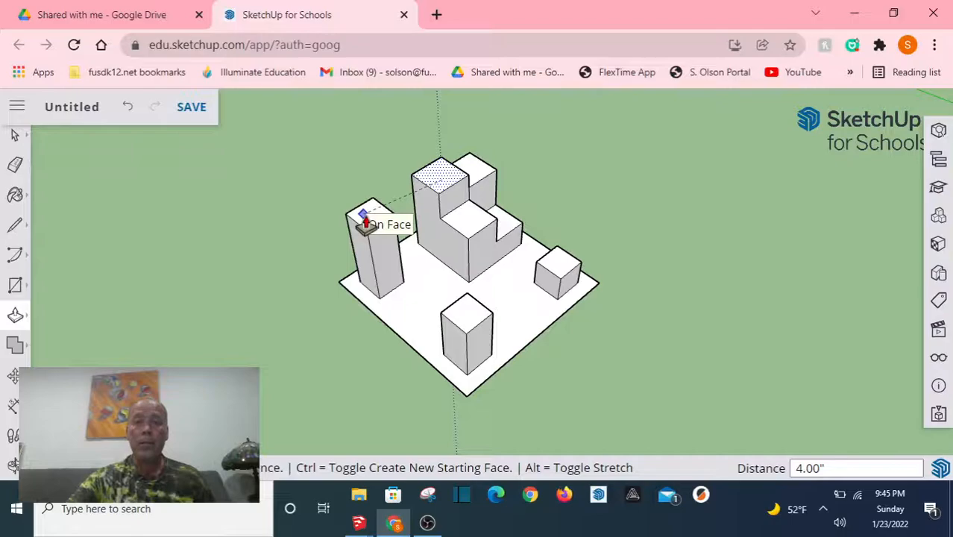
click(364, 224)
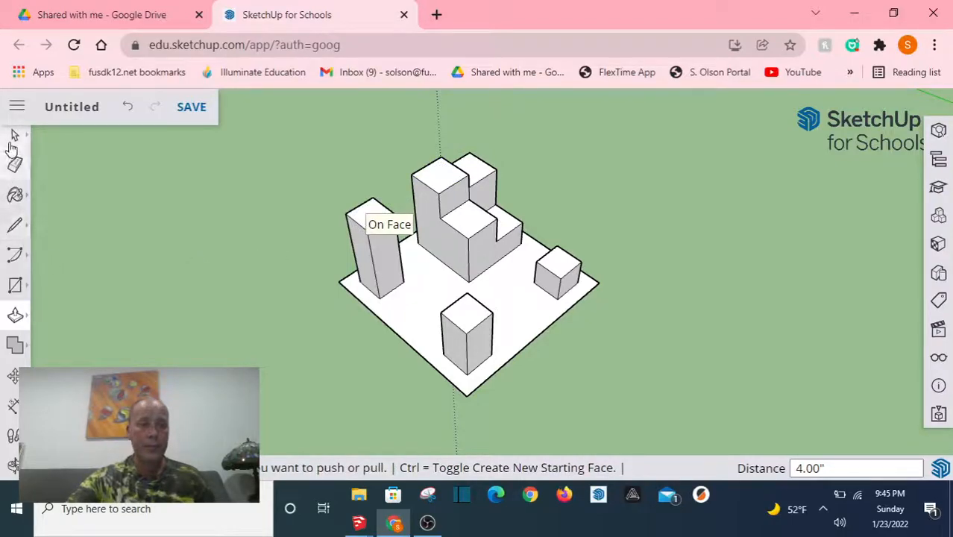
click(15, 136)
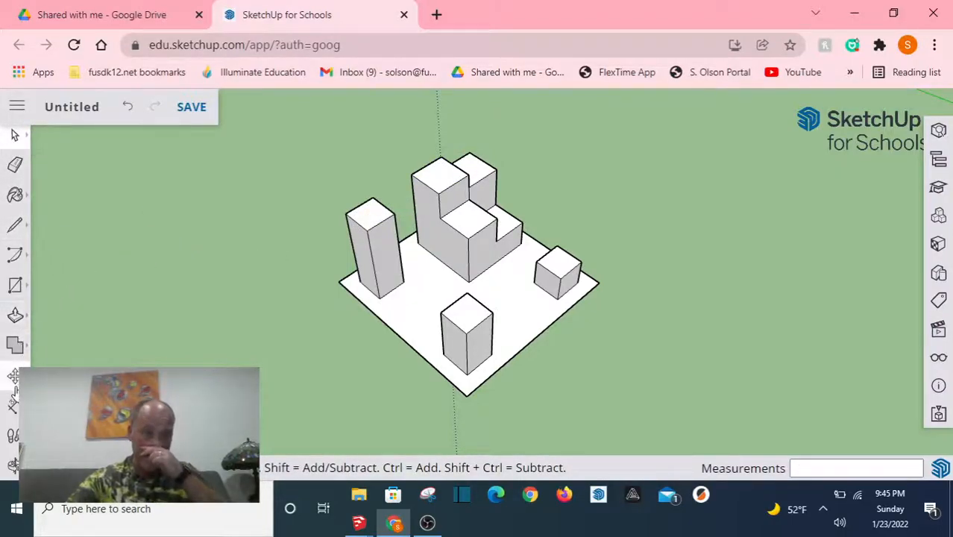
Step: Measure the heights of the tall left block and the stepped cube's quadrants along their vertical edges with the Tape Measure
click(14, 406)
click(60, 299)
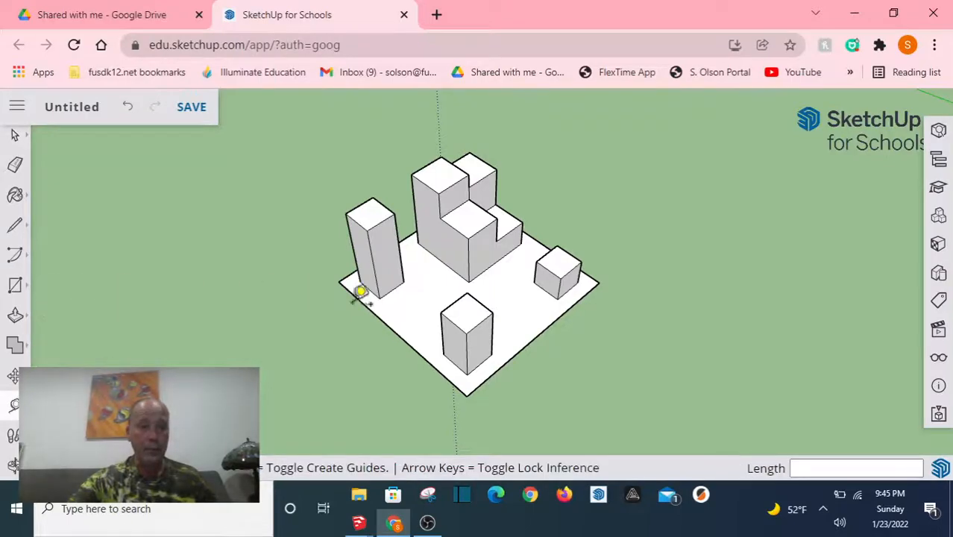
click(423, 162)
click(423, 224)
click(402, 281)
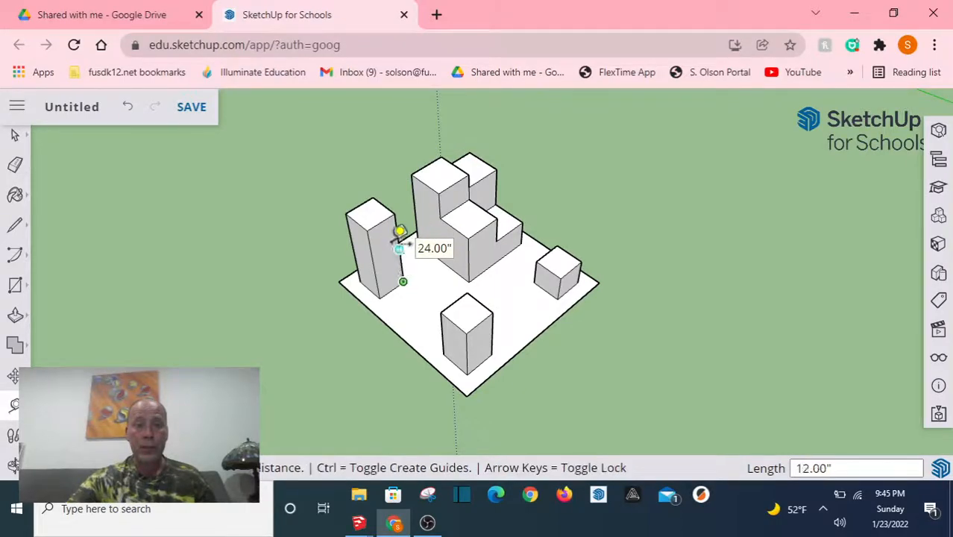
click(395, 209)
click(469, 281)
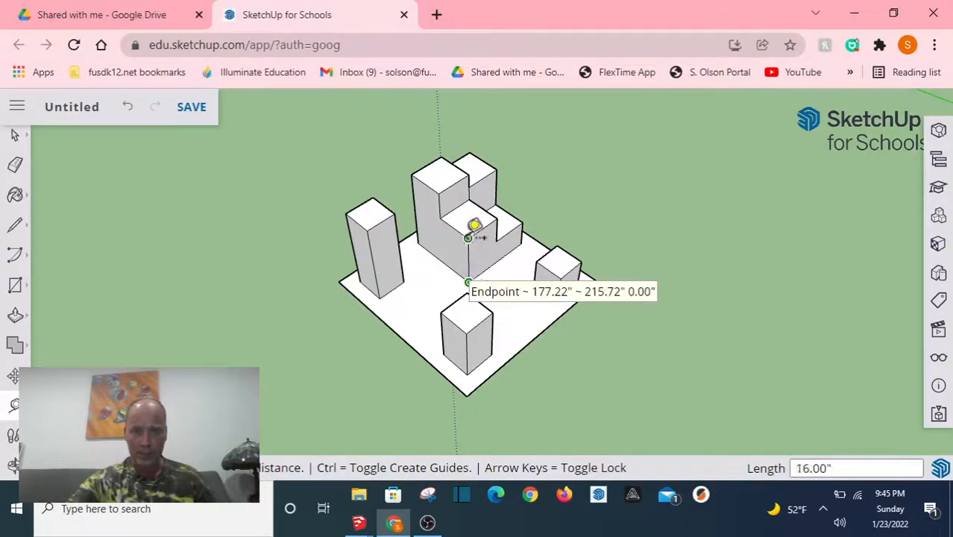
click(473, 222)
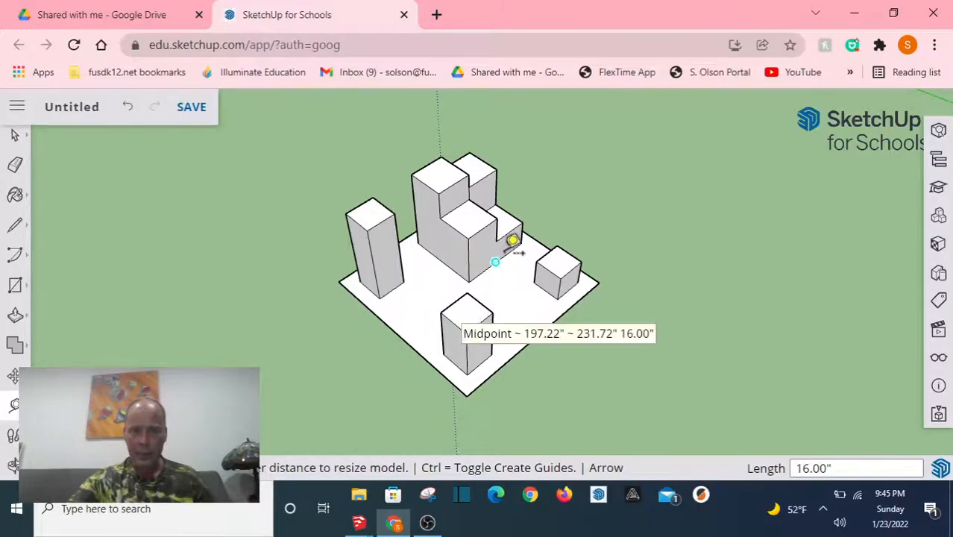
click(521, 243)
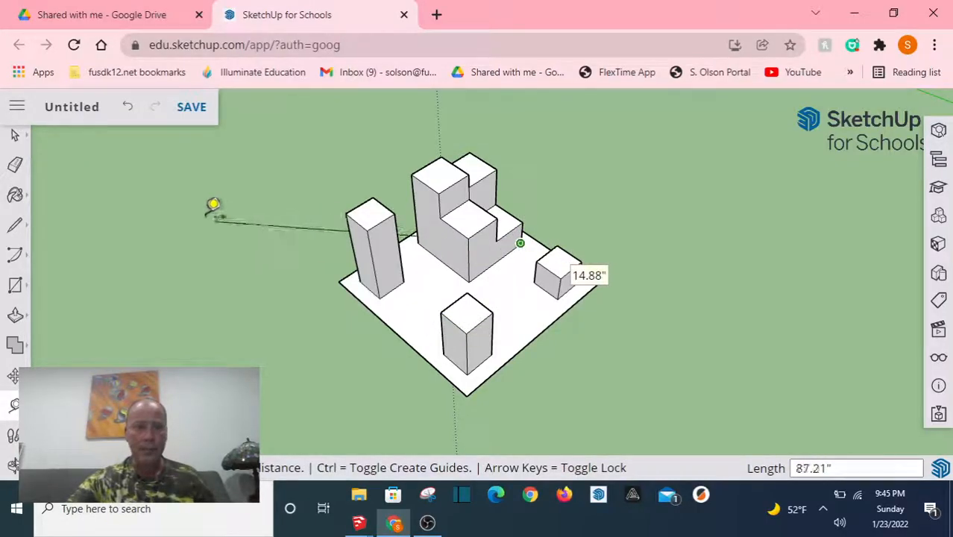
click(16, 136)
Step: Measure the height of the stepped cube's back quadrant along its outer vertical edge with the Tape Measure
middle_drag(787, 220, 228, 180)
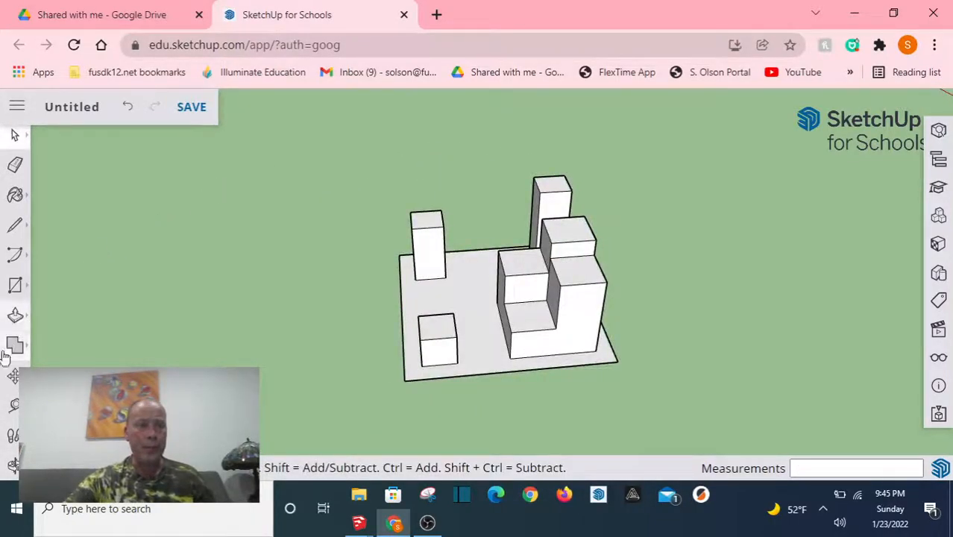
click(15, 405)
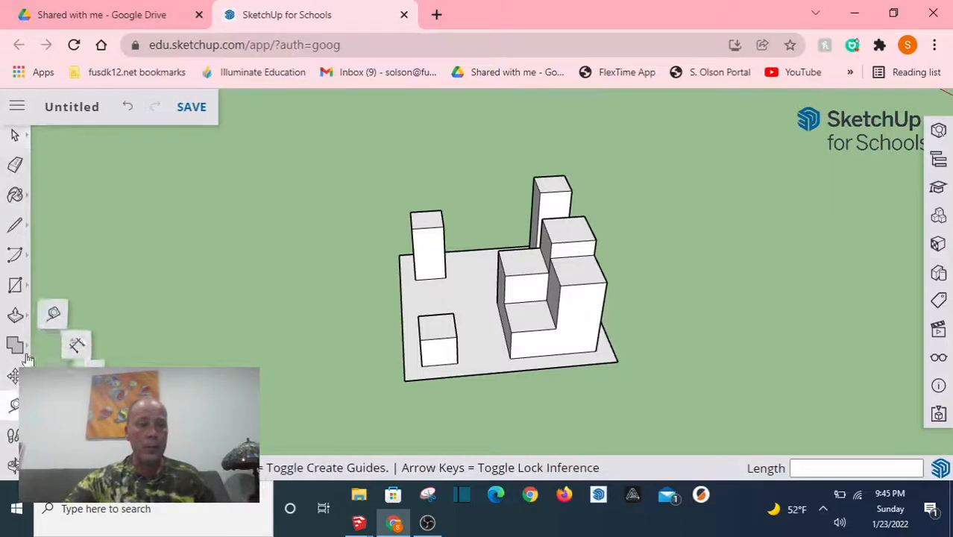
click(59, 304)
click(595, 351)
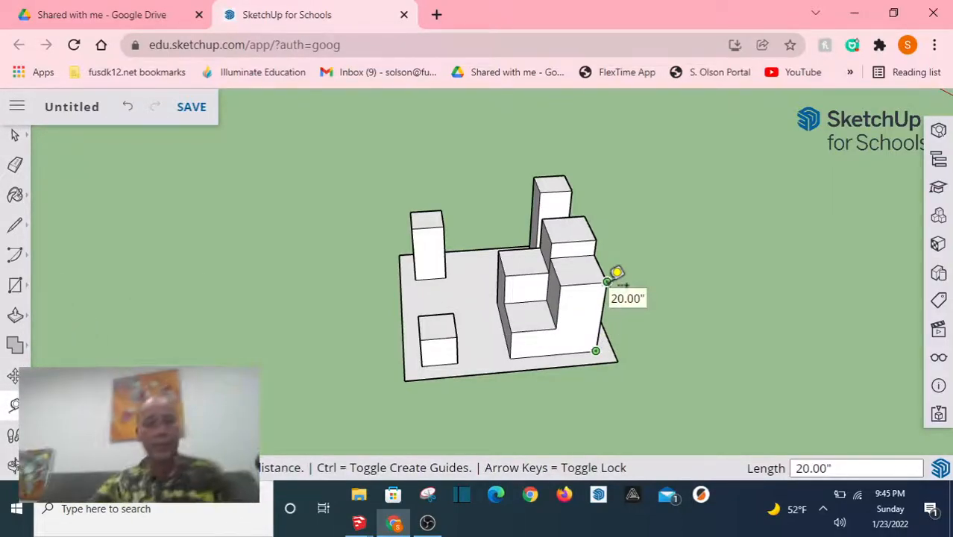
click(617, 274)
Step: Close the cube's opening on the base's underside with a 20-inch edge line, and a neighbouring block's opening with an 8-inch line
middle_drag(311, 299, 542, 289)
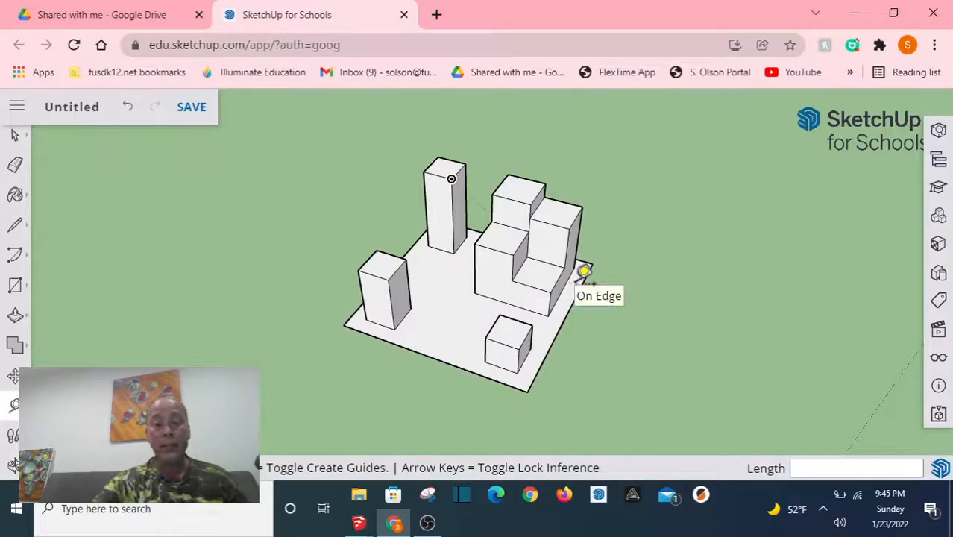
middle_drag(573, 398, 561, 240)
middle_drag(647, 276, 479, 304)
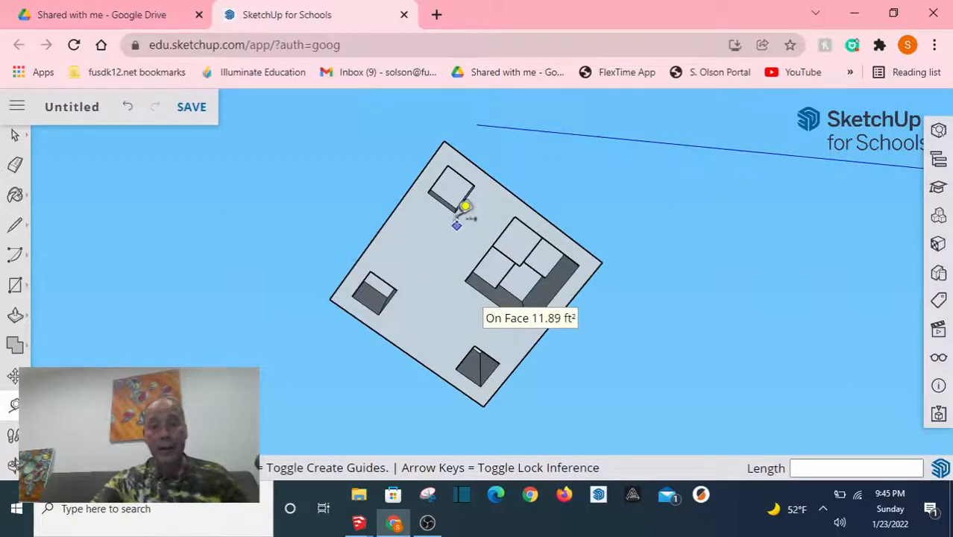
mouse_move(581, 306)
middle_down()
mouse_move(462, 275)
mouse_move(536, 253)
mouse_move(512, 272)
mouse_move(630, 228)
middle_up()
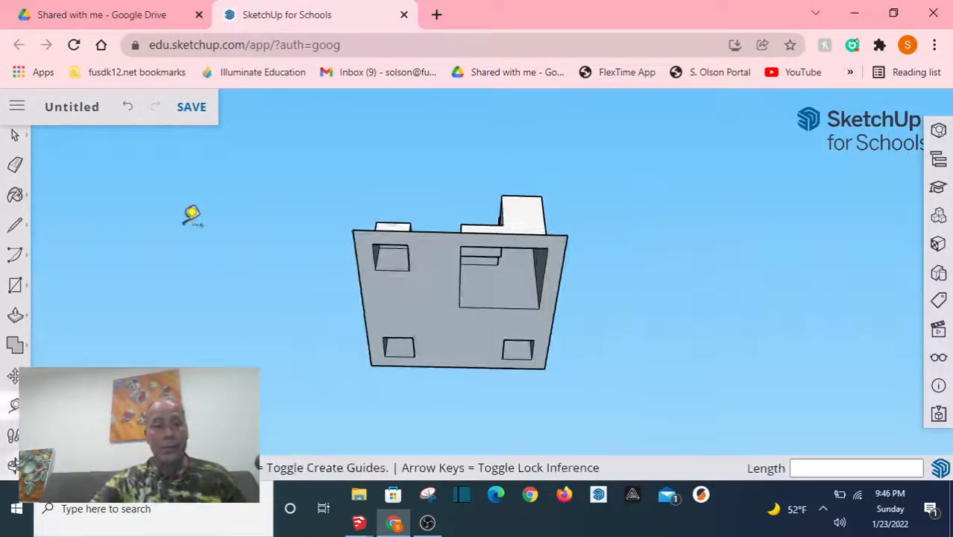
click(15, 224)
click(460, 247)
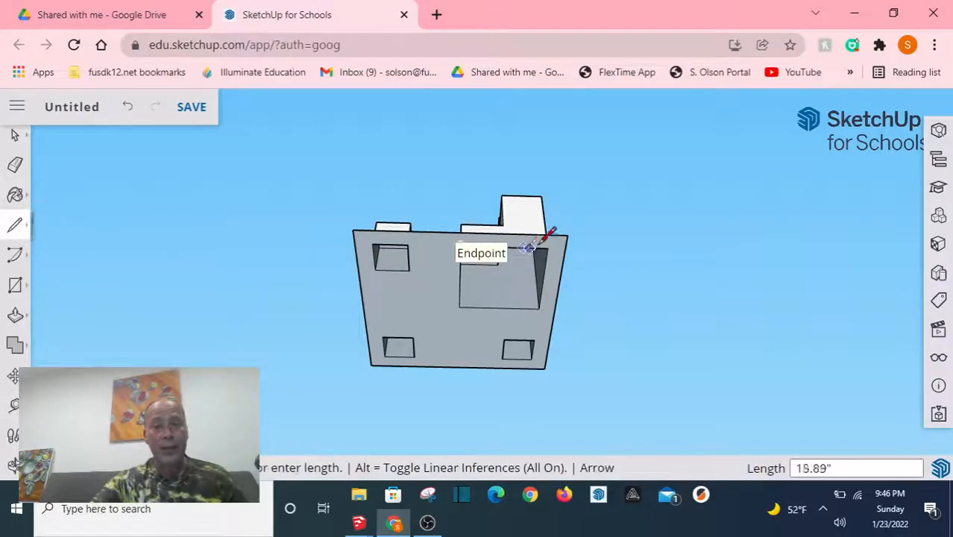
click(543, 247)
click(504, 341)
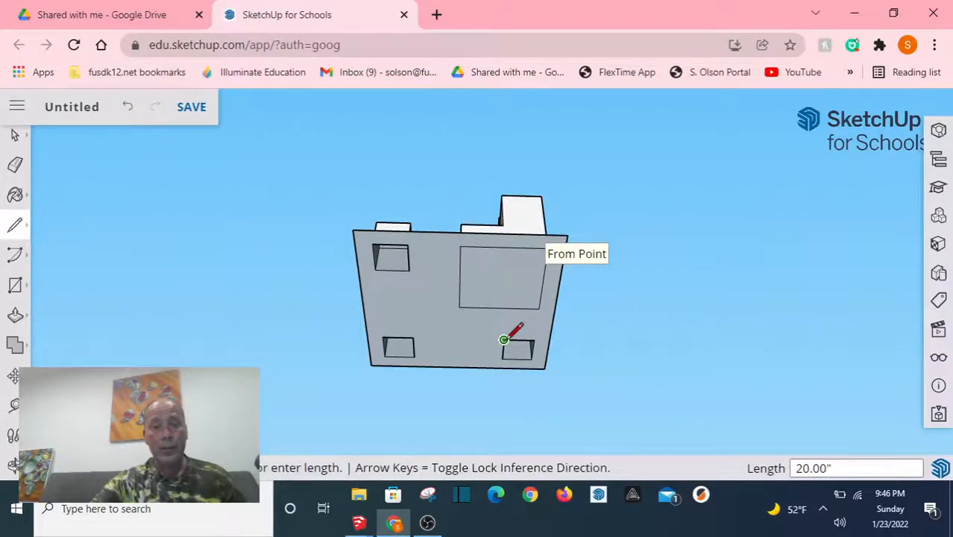
click(533, 341)
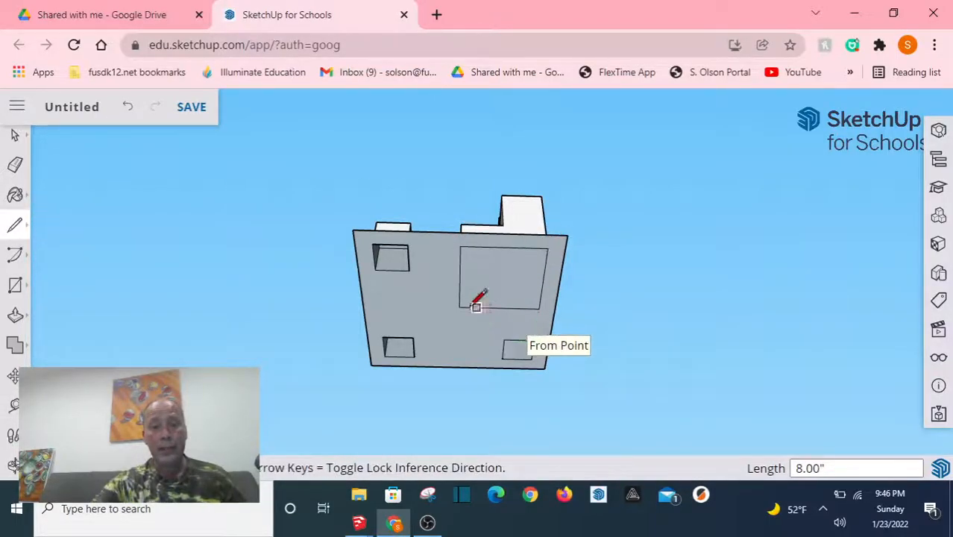
Step: Close the remaining two block openings on the base's underside by tracing one edge of each with a line
click(407, 244)
click(371, 244)
click(413, 337)
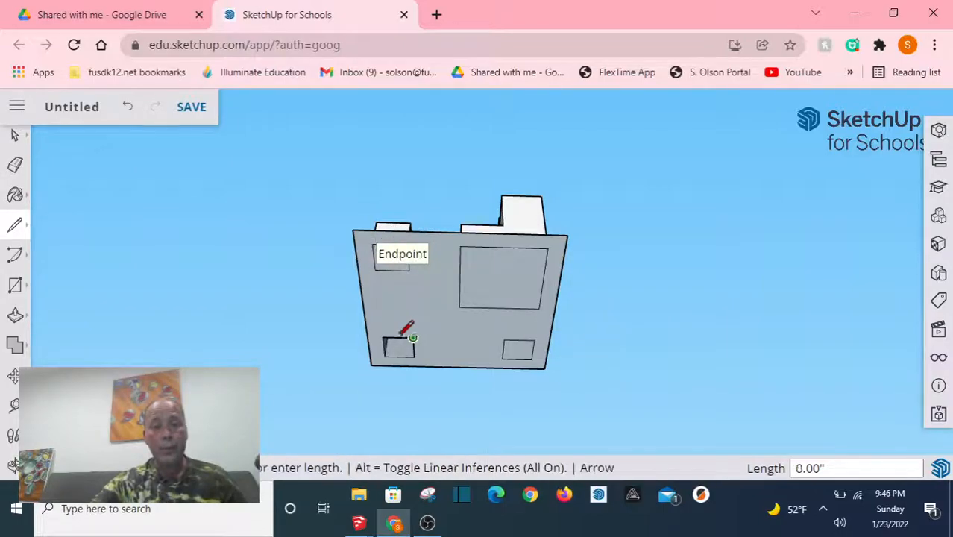
click(395, 335)
Step: Start a line at the midpoint of the back edge on top of the tall left block
mouse_move(656, 181)
middle_down()
mouse_move(404, 340)
mouse_move(527, 239)
mouse_move(655, 170)
middle_up()
mouse_move(206, 194)
middle_down()
mouse_move(464, 375)
mouse_move(403, 235)
mouse_move(562, 244)
mouse_move(440, 258)
middle_up()
mouse_move(662, 270)
middle_down()
mouse_move(486, 306)
mouse_move(419, 292)
mouse_move(566, 344)
mouse_move(404, 326)
mouse_move(599, 309)
mouse_move(451, 276)
mouse_move(469, 298)
mouse_move(466, 330)
mouse_move(454, 301)
mouse_move(464, 295)
middle_up()
scroll(464, 295, down, 3)
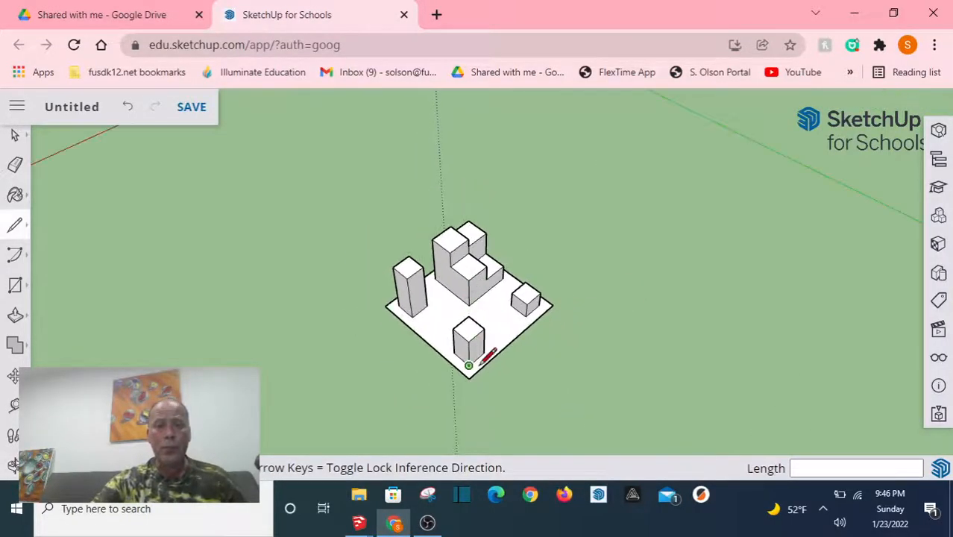
scroll(481, 365, up, 2)
scroll(429, 215, up, 2)
middle_drag(464, 249, 447, 282)
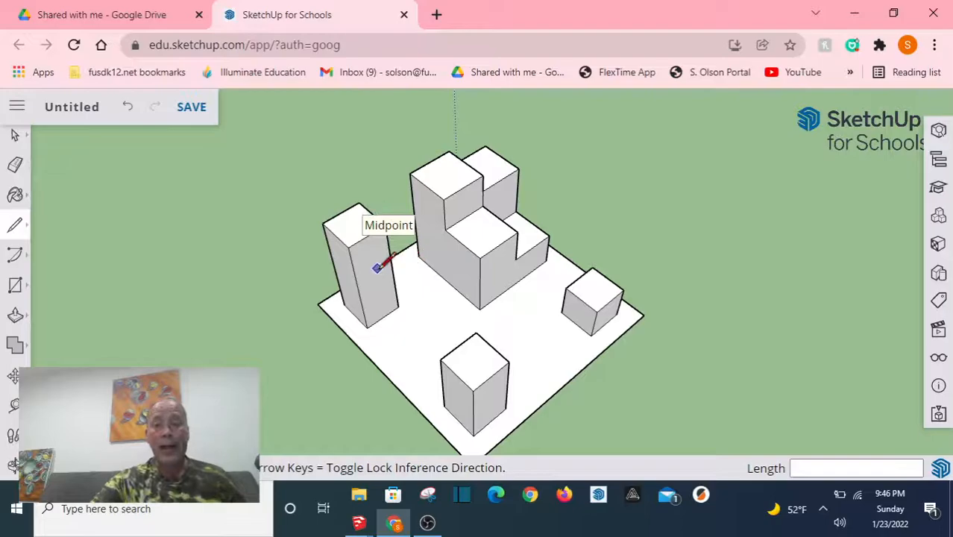
click(371, 215)
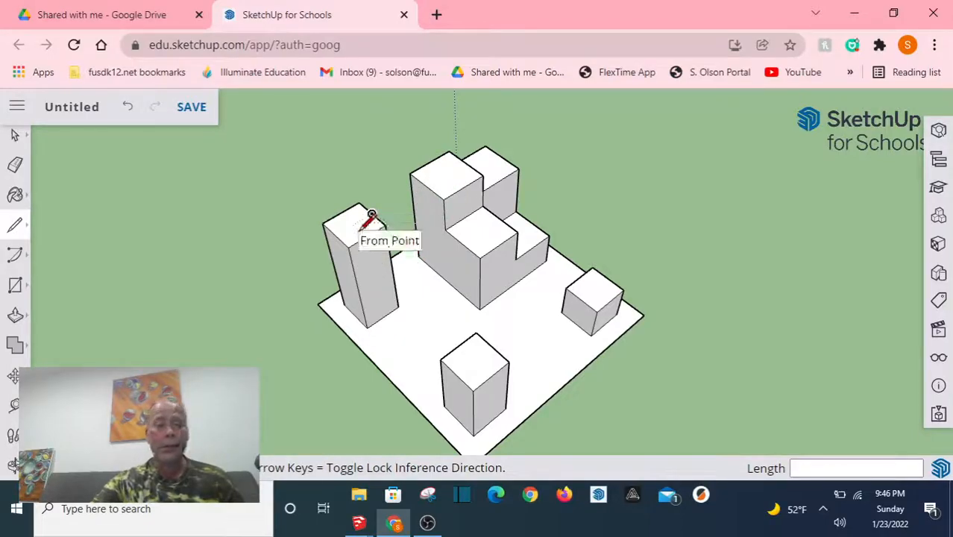